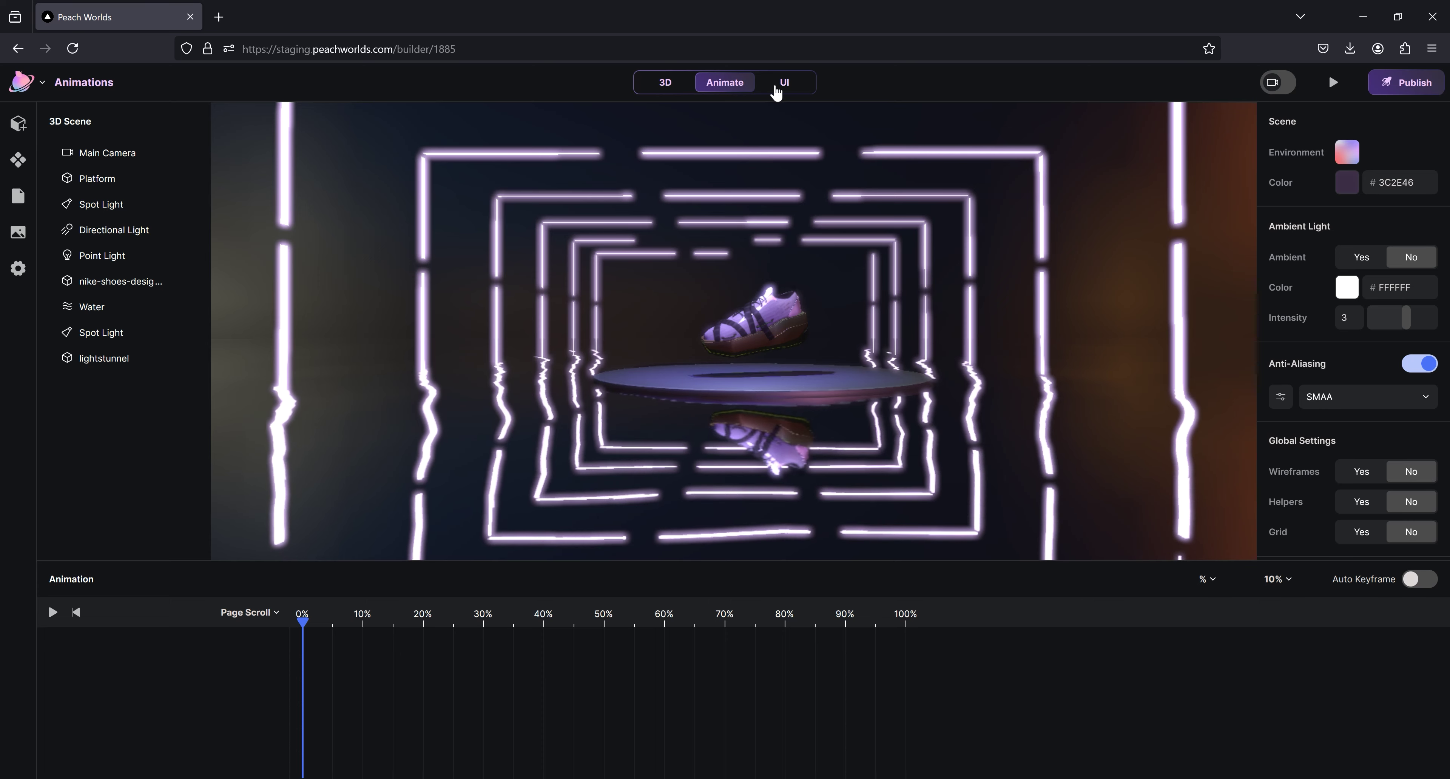
- Open the 3D workspace and examine the shoe, platform and light tunnel from near and far
click(779, 86)
click(725, 87)
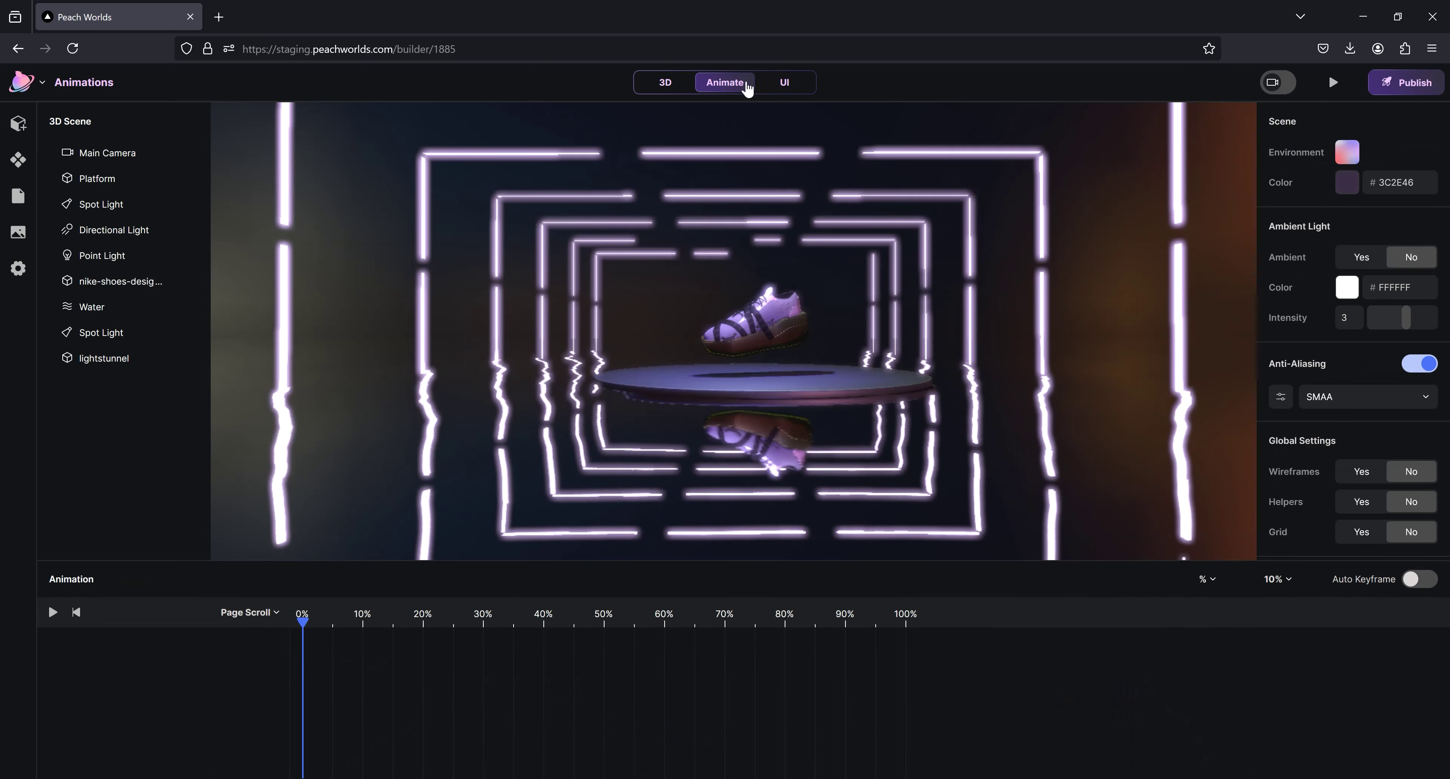
click(676, 84)
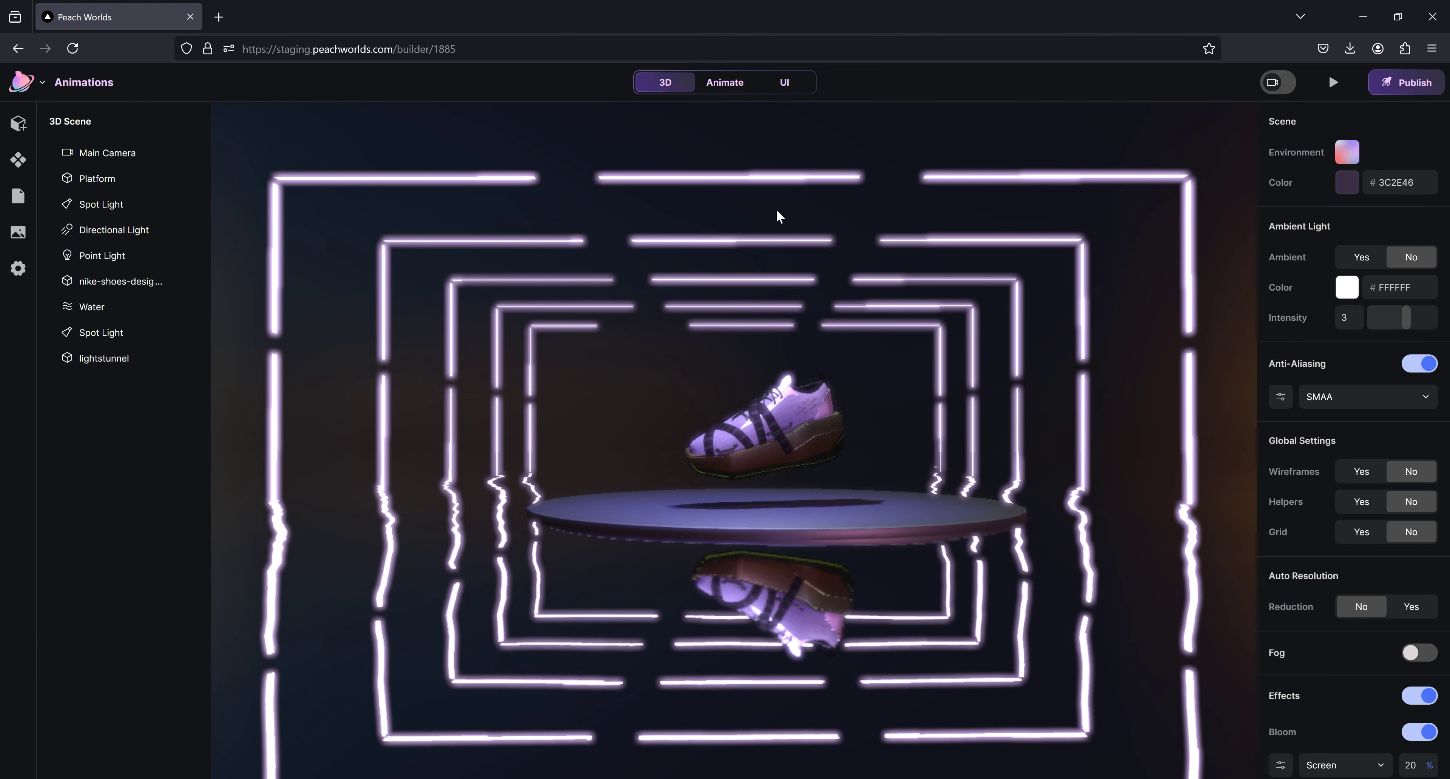
mouse_move(741, 258)
mouse_down()
mouse_move(986, 284)
mouse_move(866, 304)
mouse_move(816, 238)
mouse_move(601, 269)
mouse_move(815, 251)
mouse_move(738, 256)
mouse_move(752, 273)
mouse_up()
scroll(826, 301, up, 5)
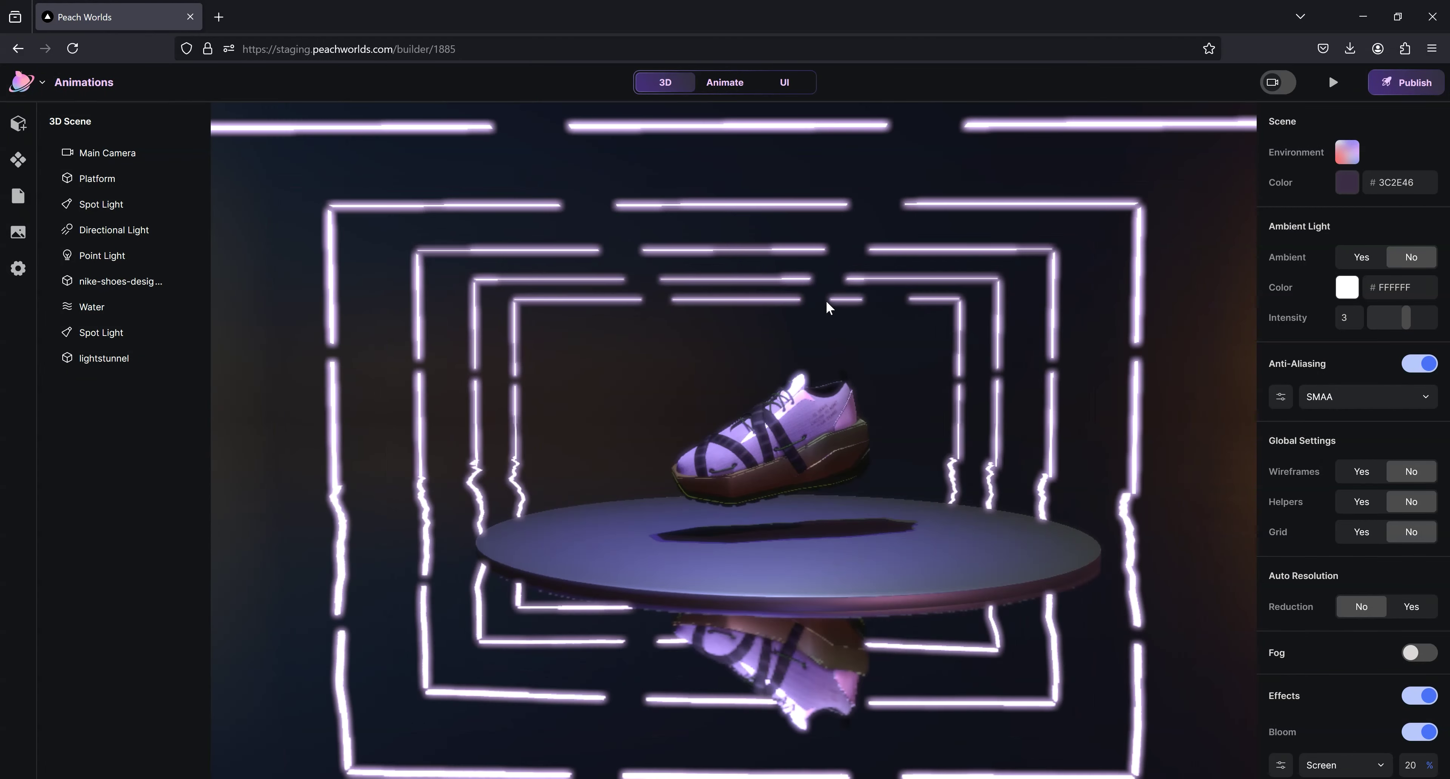
scroll(827, 301, down, 7)
scroll(829, 302, down, 5)
drag(908, 350, 911, 341)
scroll(912, 342, down, 7)
scroll(908, 355, up, 3)
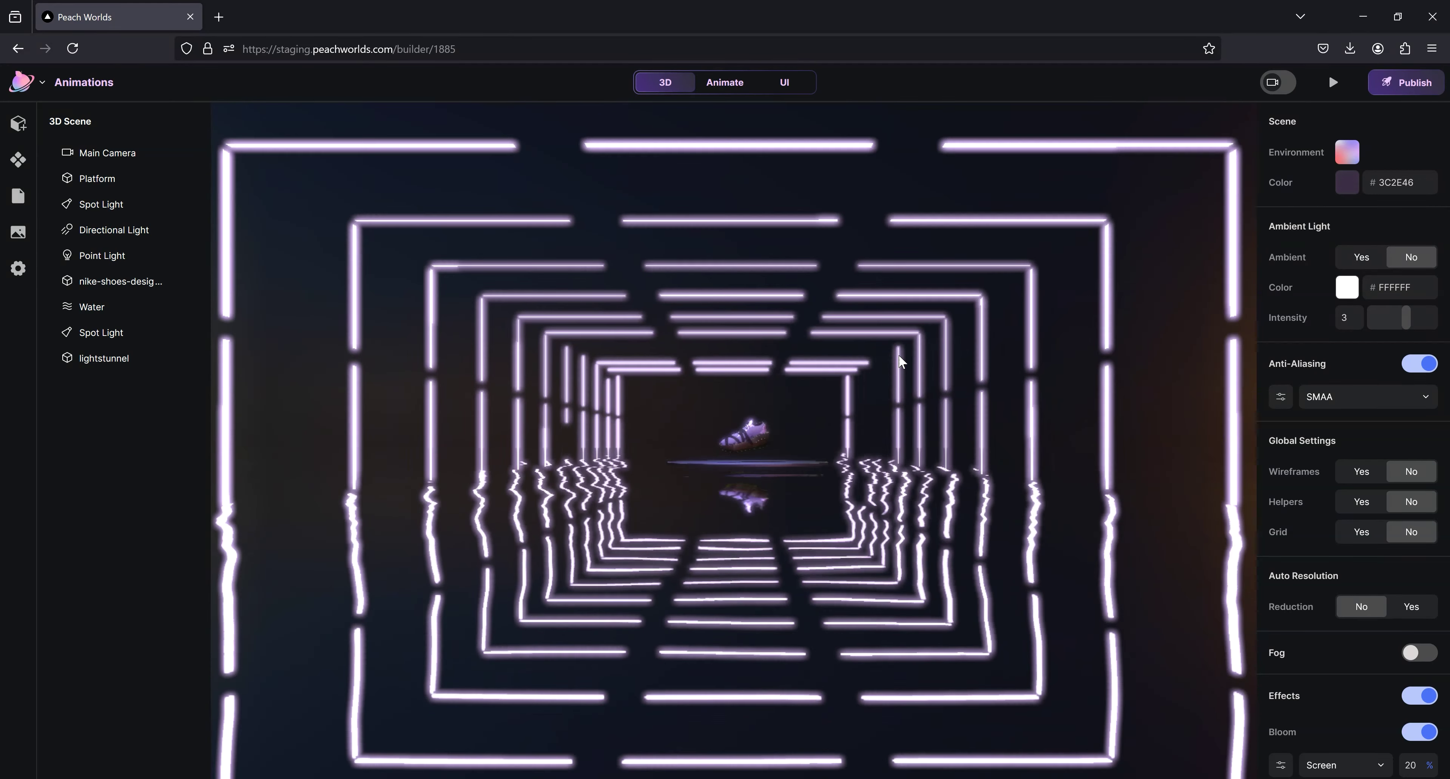
scroll(909, 355, up, 2)
scroll(910, 354, down, 5)
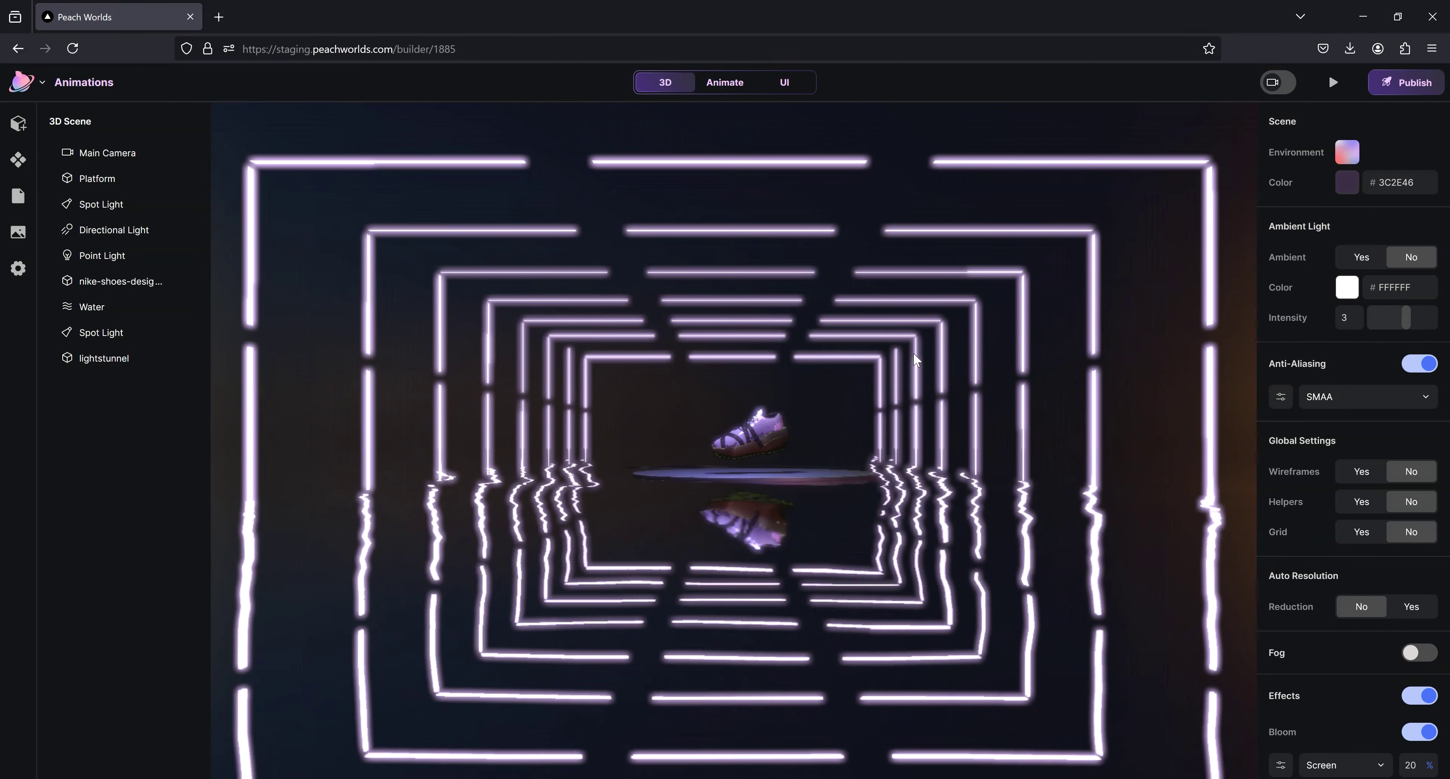
scroll(913, 353, up, 6)
scroll(913, 353, up, 8)
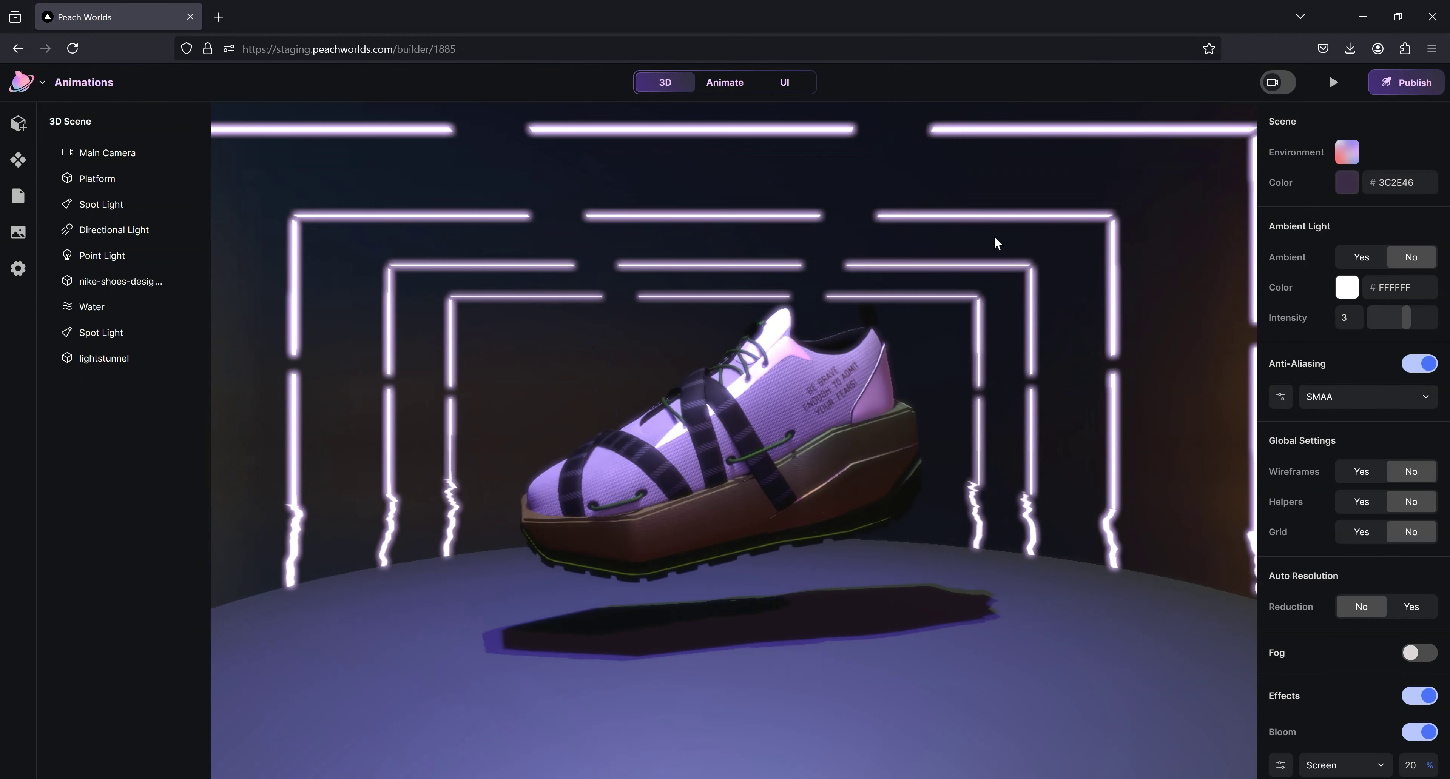
drag(987, 242, 989, 238)
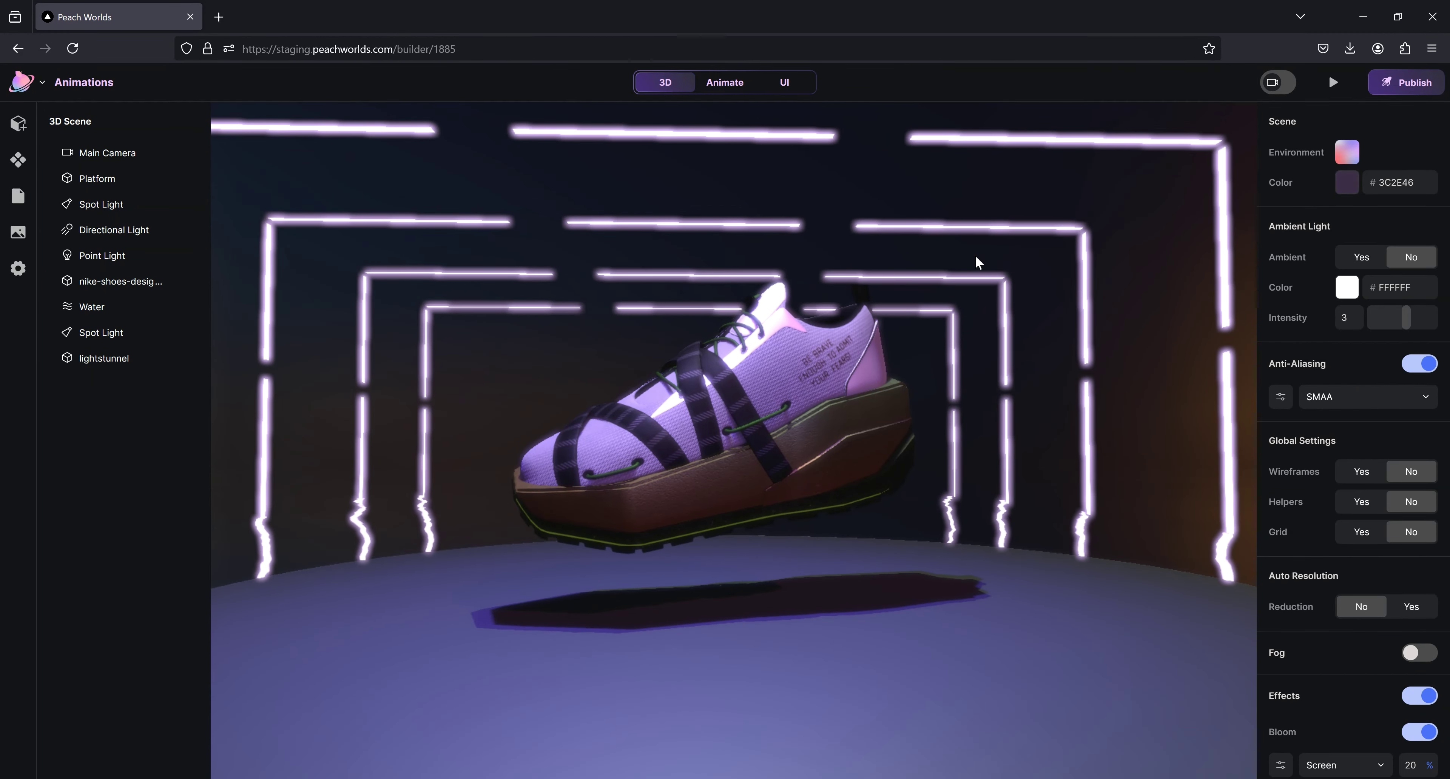
- Inspect the shoe model's transform and materials, clear the selection and view the shoe above the platform close up
click(751, 435)
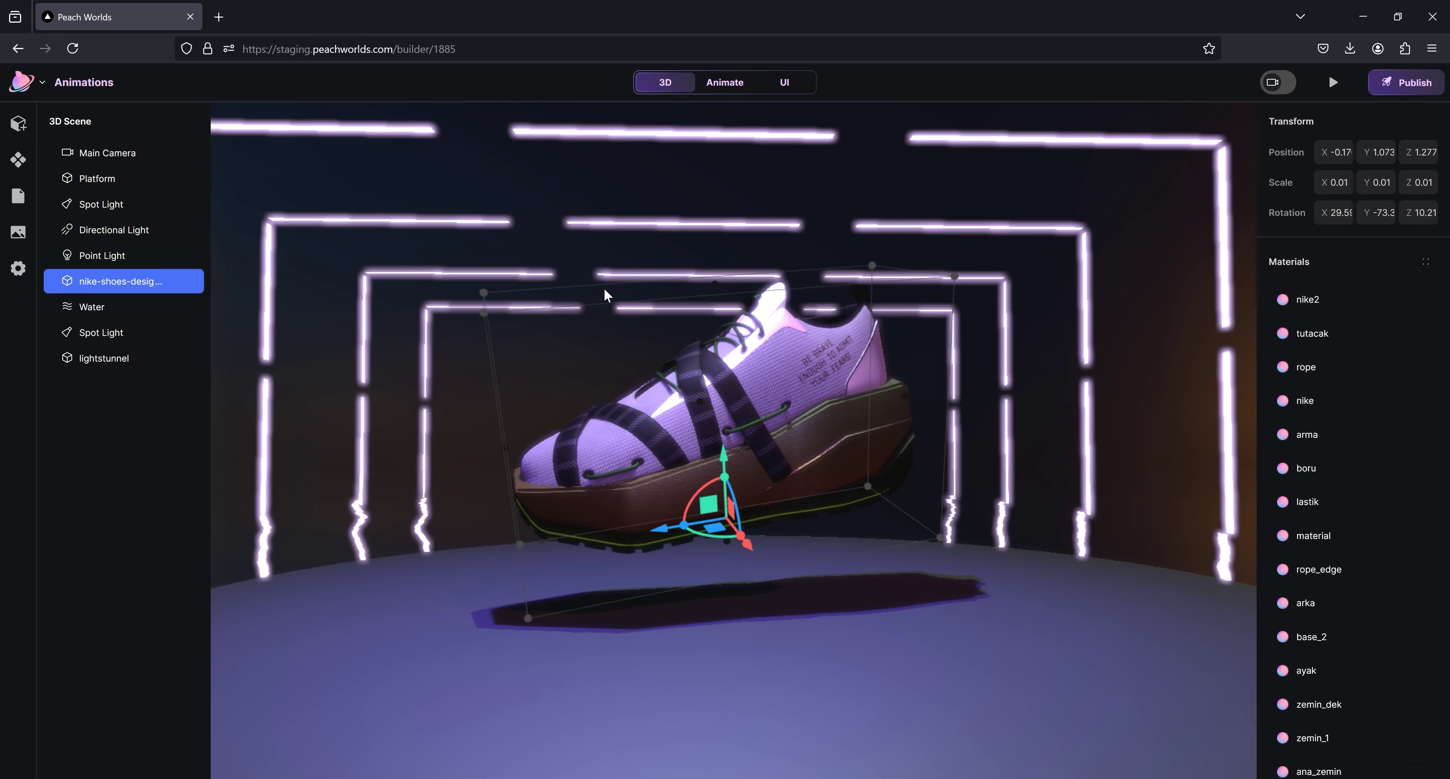
click(1016, 217)
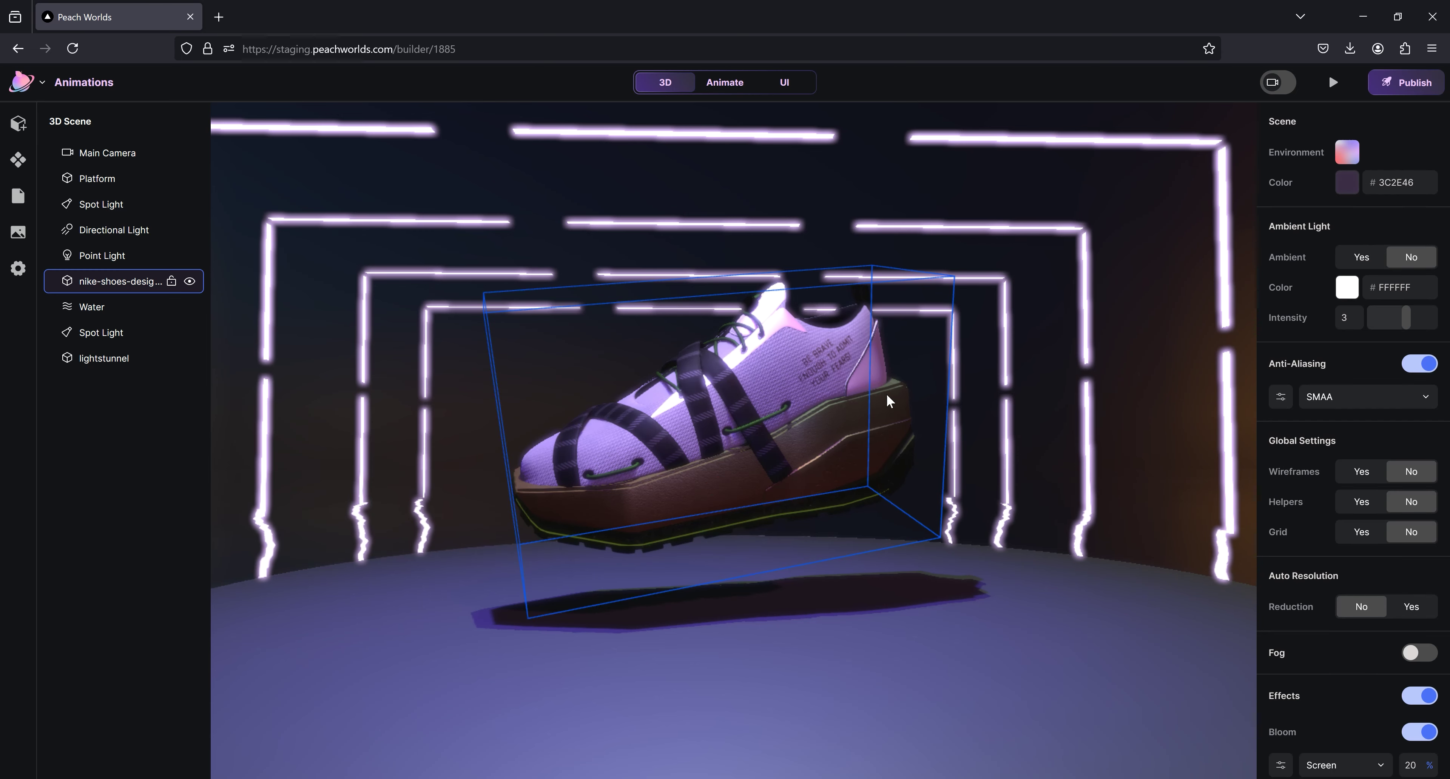
scroll(886, 395, down, 5)
click(973, 342)
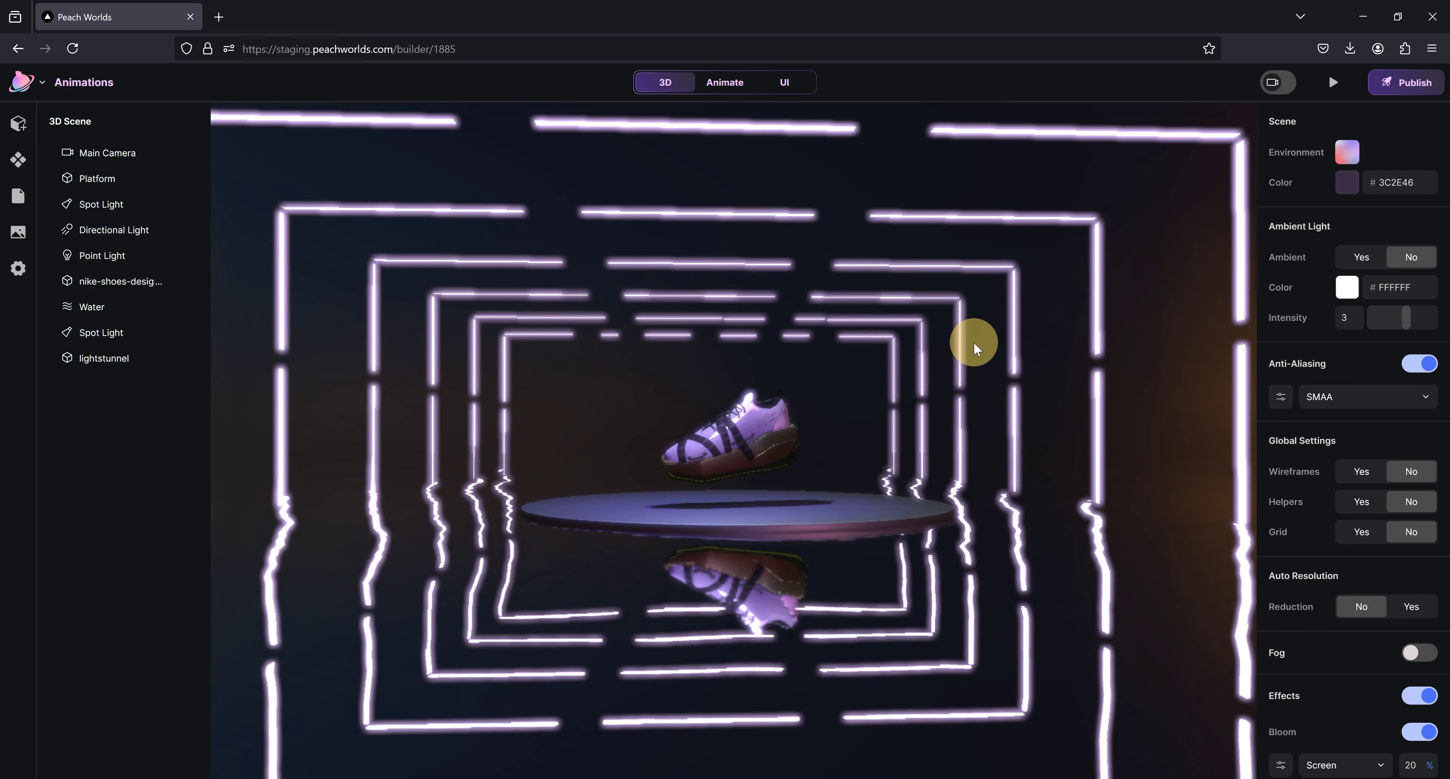
scroll(972, 339, up, 5)
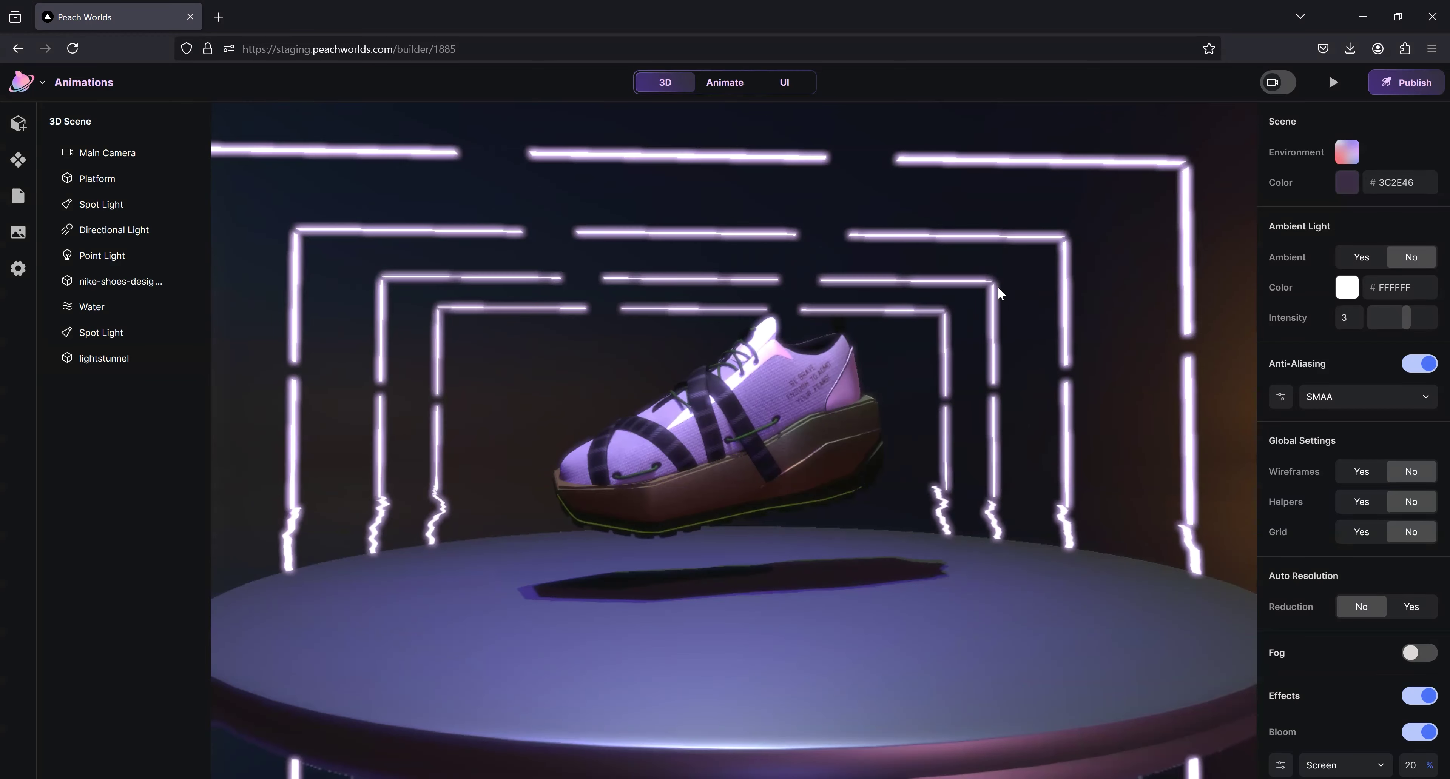
click(1023, 276)
click(945, 609)
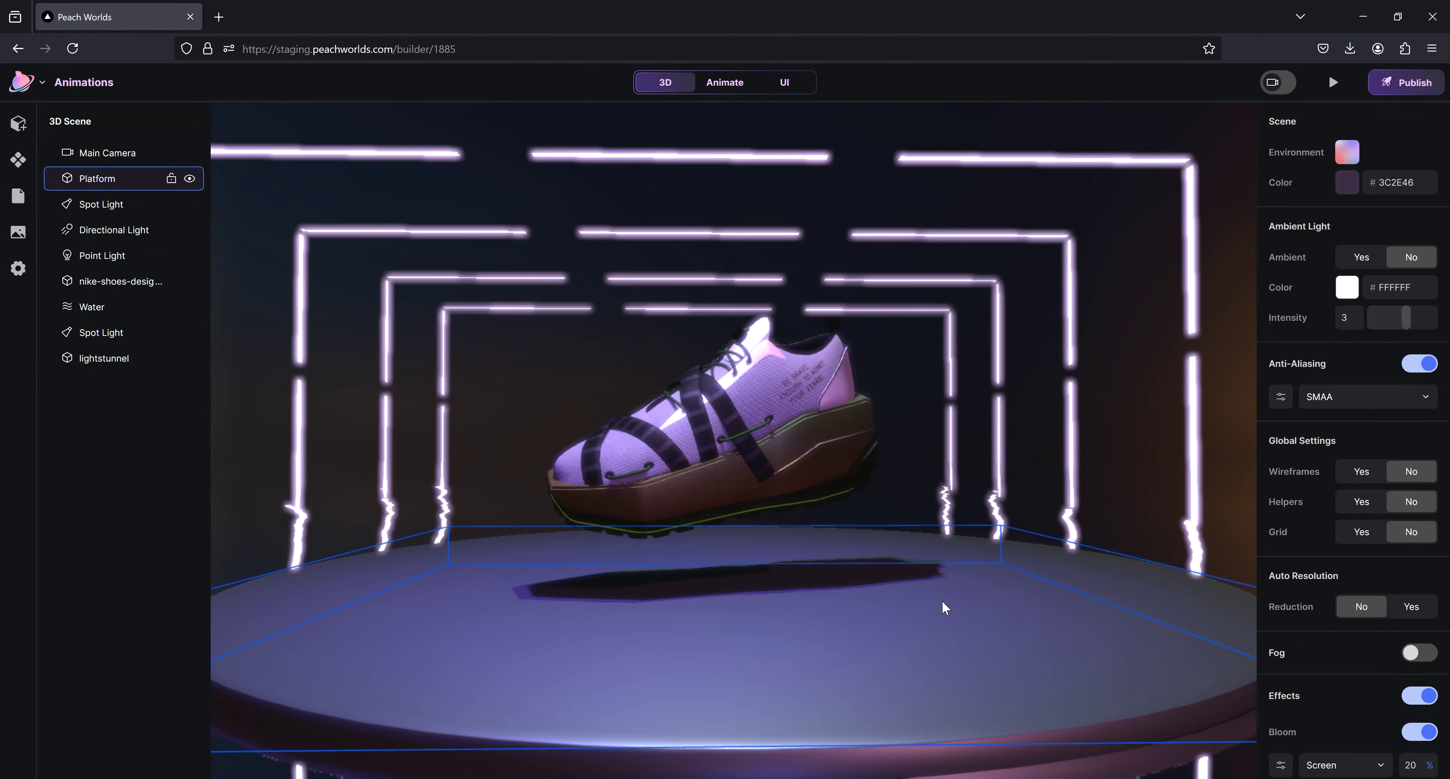
click(914, 248)
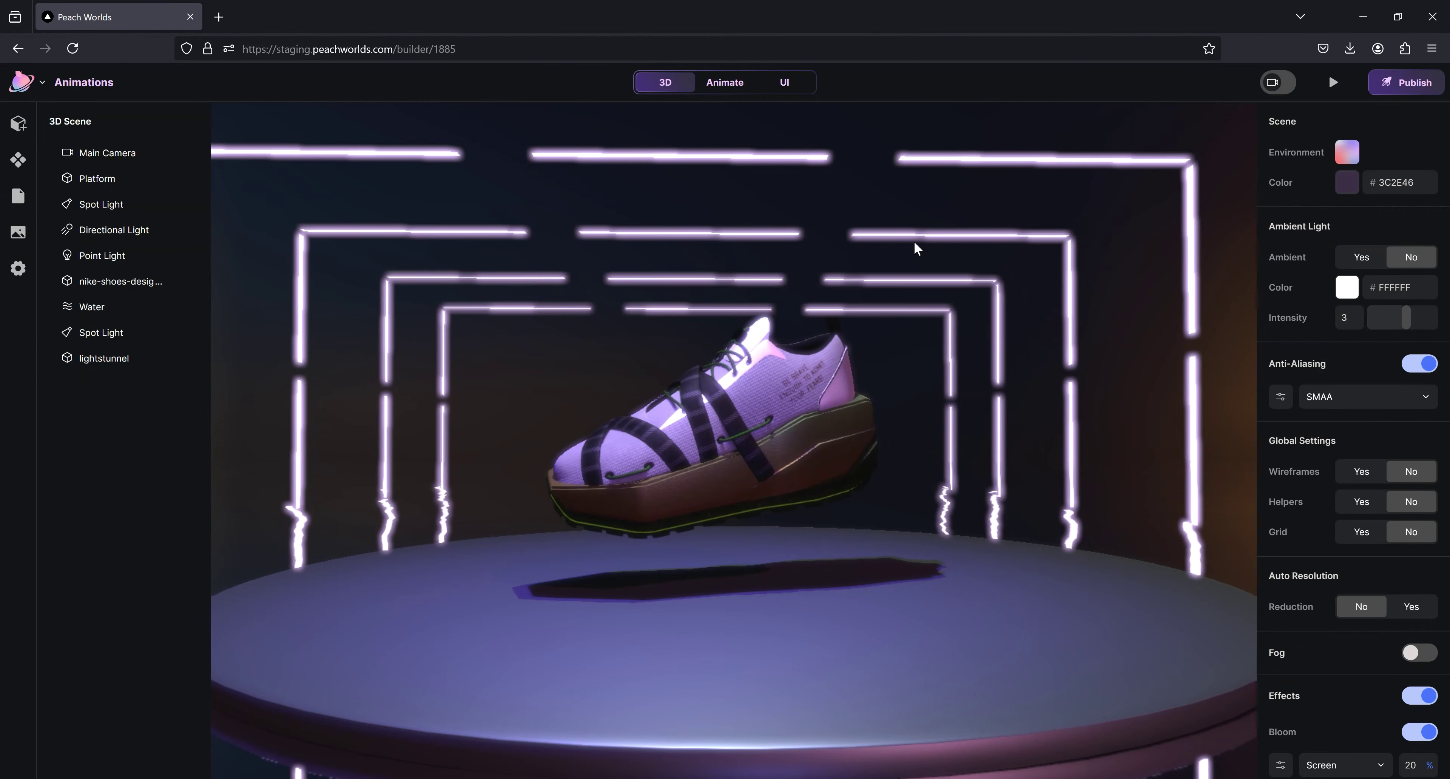
- Return to the Animate workspace and view the page-scroll timeline's full range in DVH units
click(729, 85)
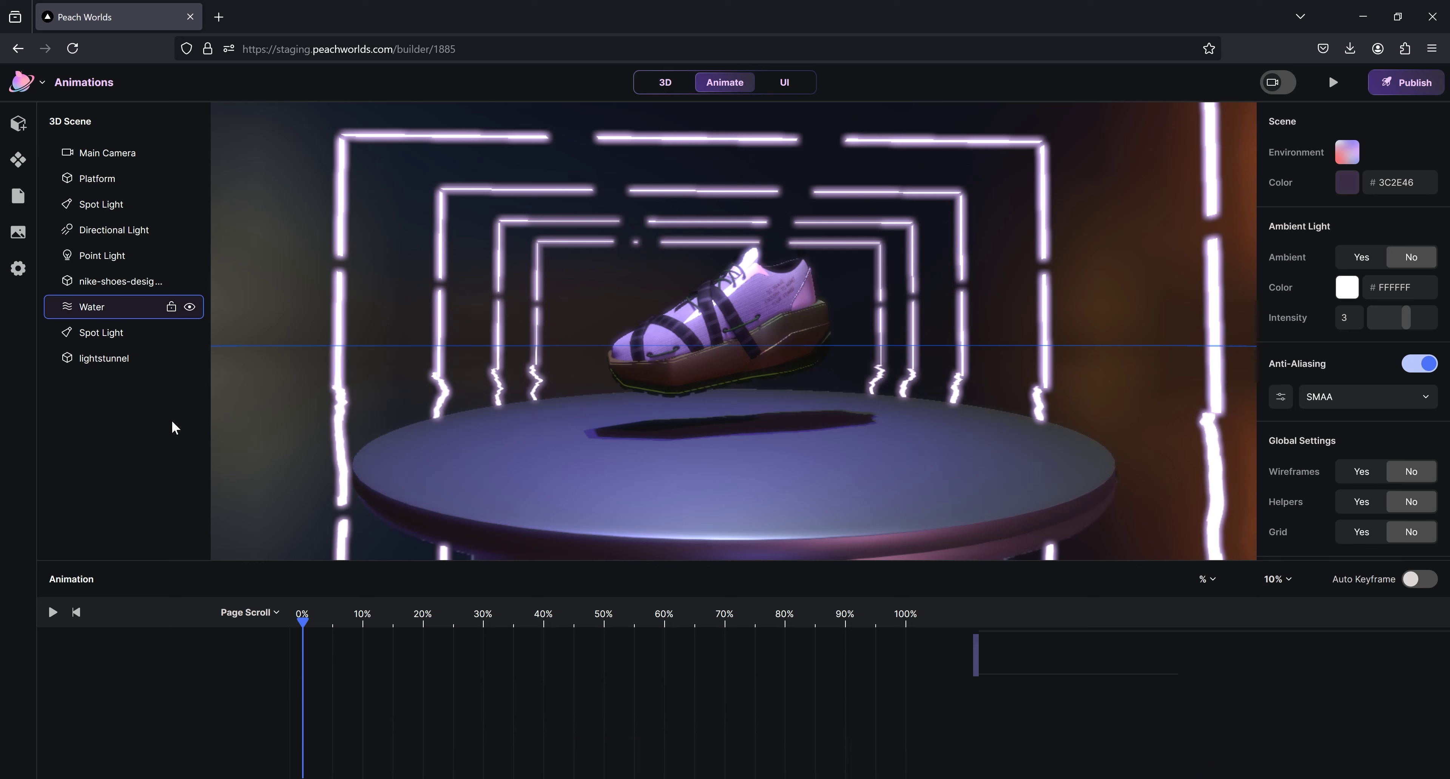
mouse_move(223, 284)
mouse_down()
mouse_move(224, 246)
mouse_move(219, 259)
mouse_up()
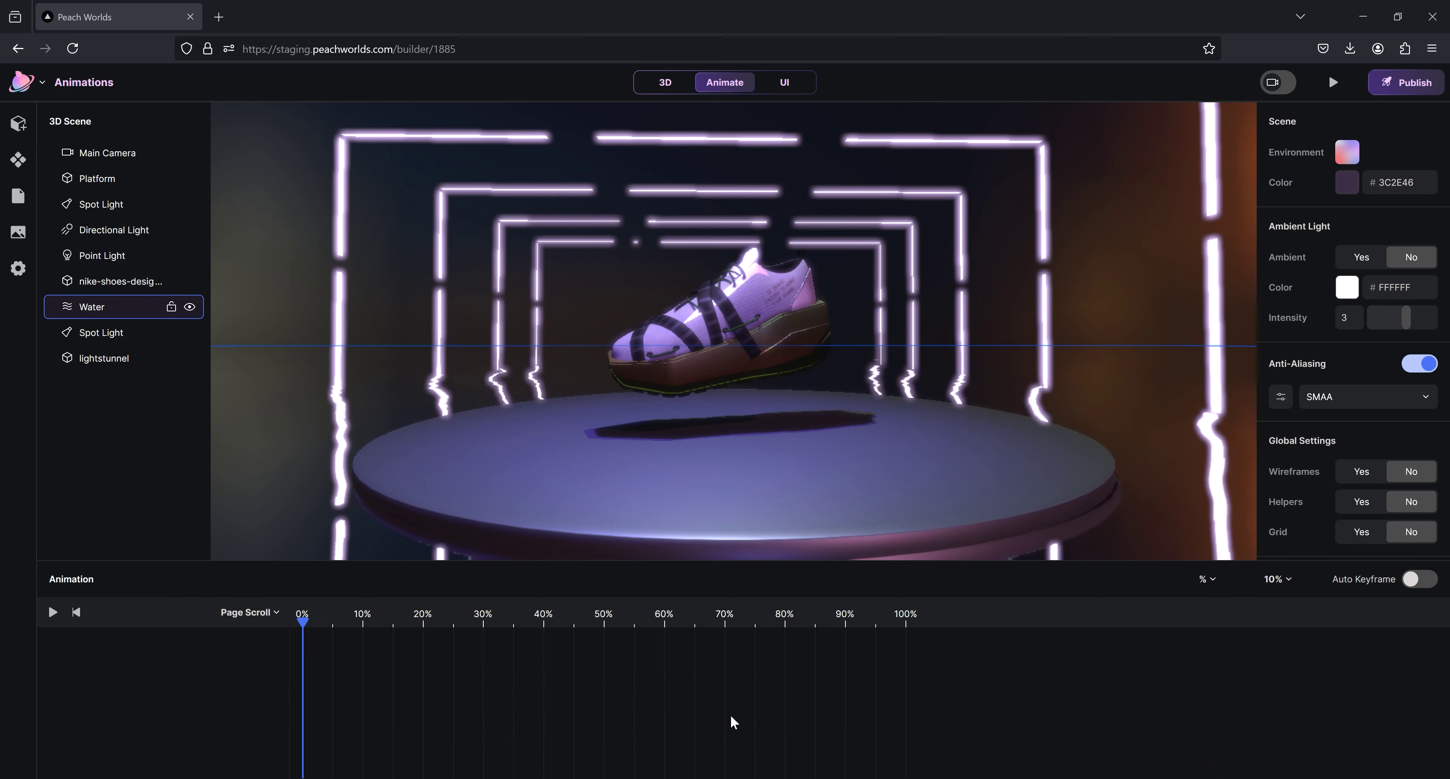
drag(336, 620, 297, 672)
click(1208, 580)
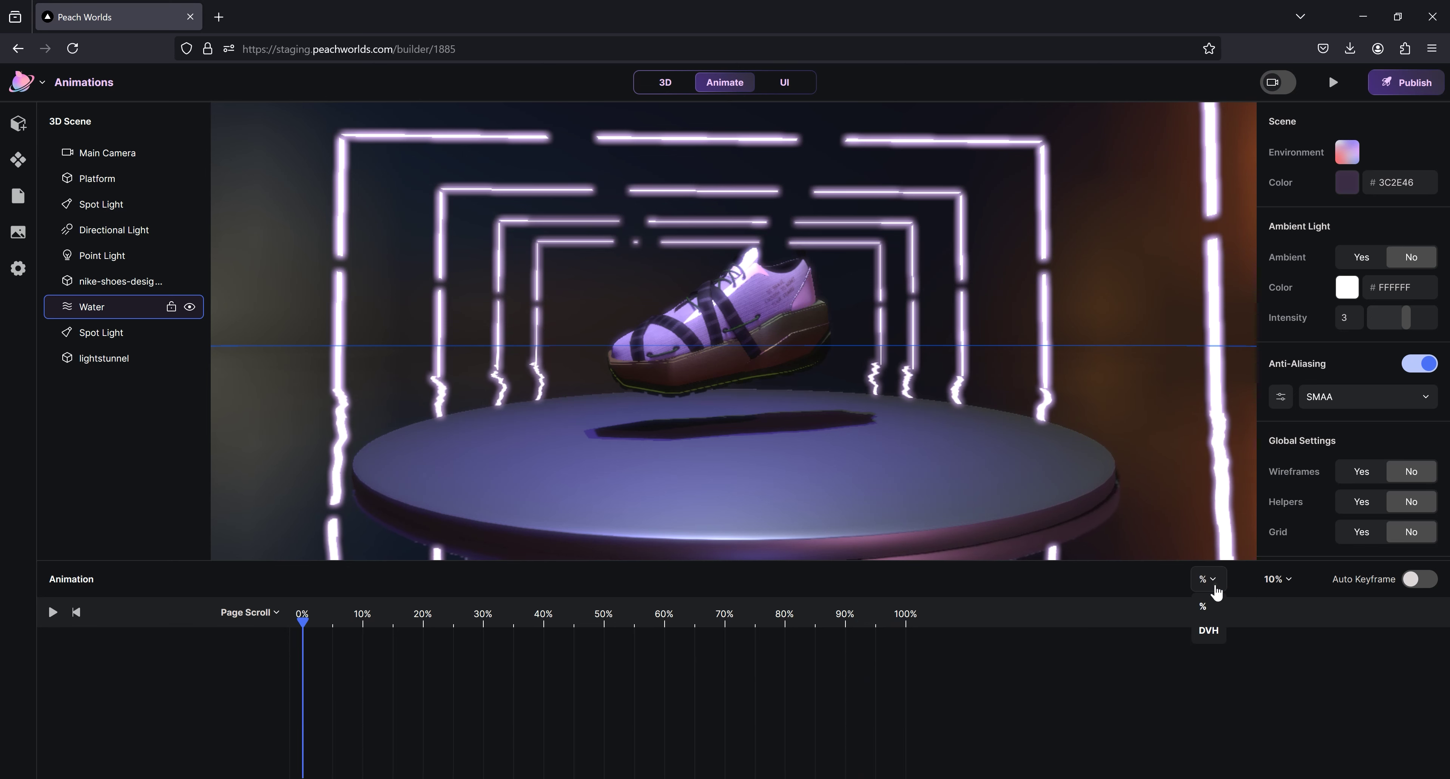
click(1215, 629)
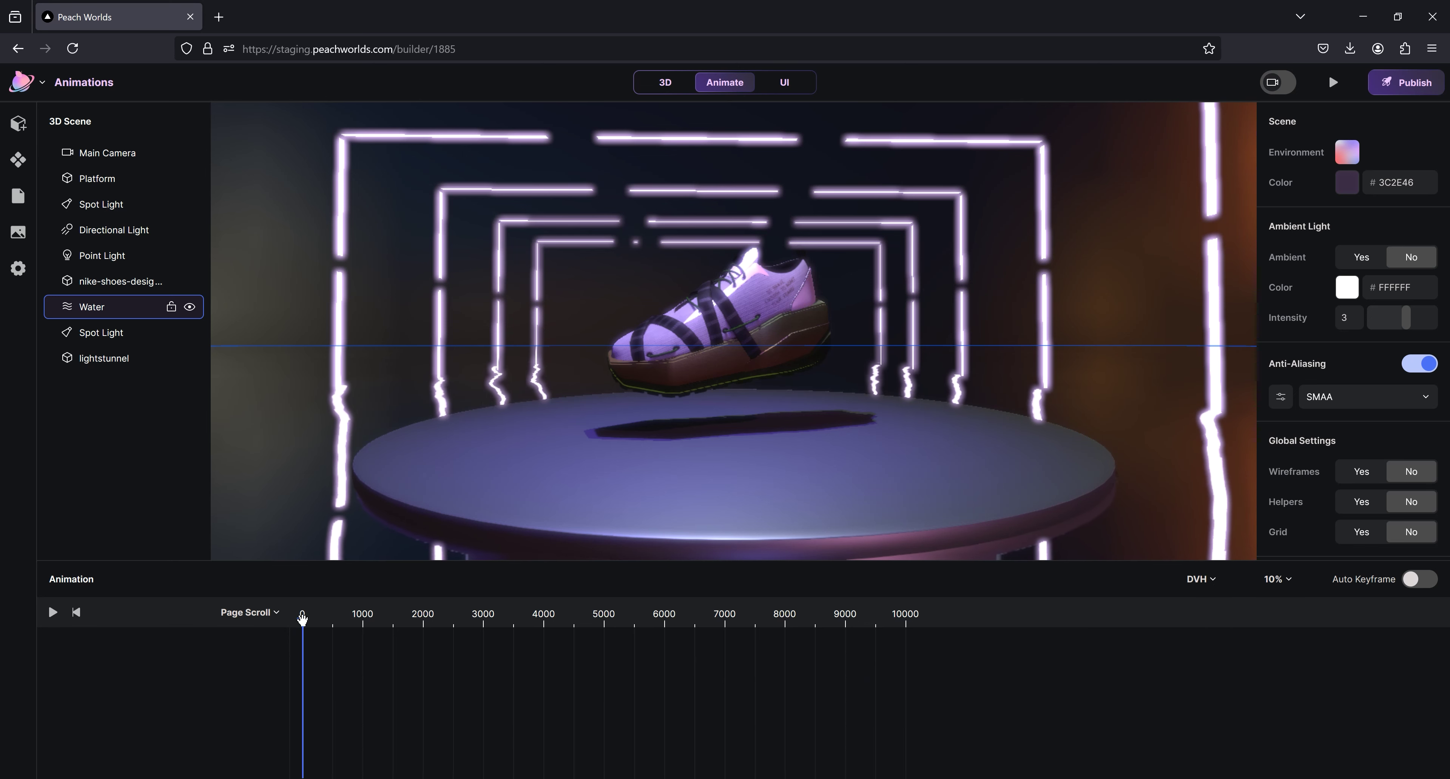
drag(302, 618, 928, 672)
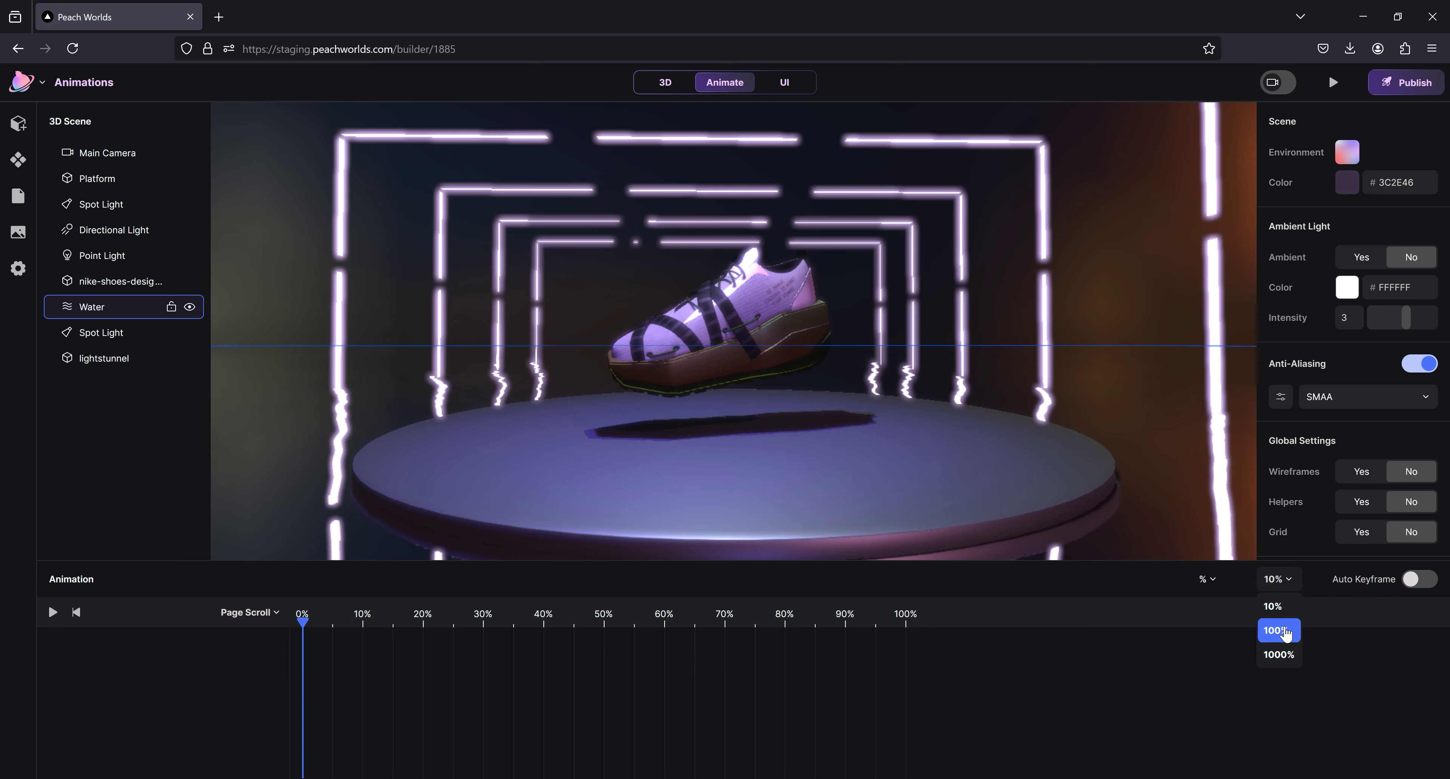
- View the animation timeline at 100% and 1000% scale, and return it to 10%
click(1286, 633)
click(1290, 582)
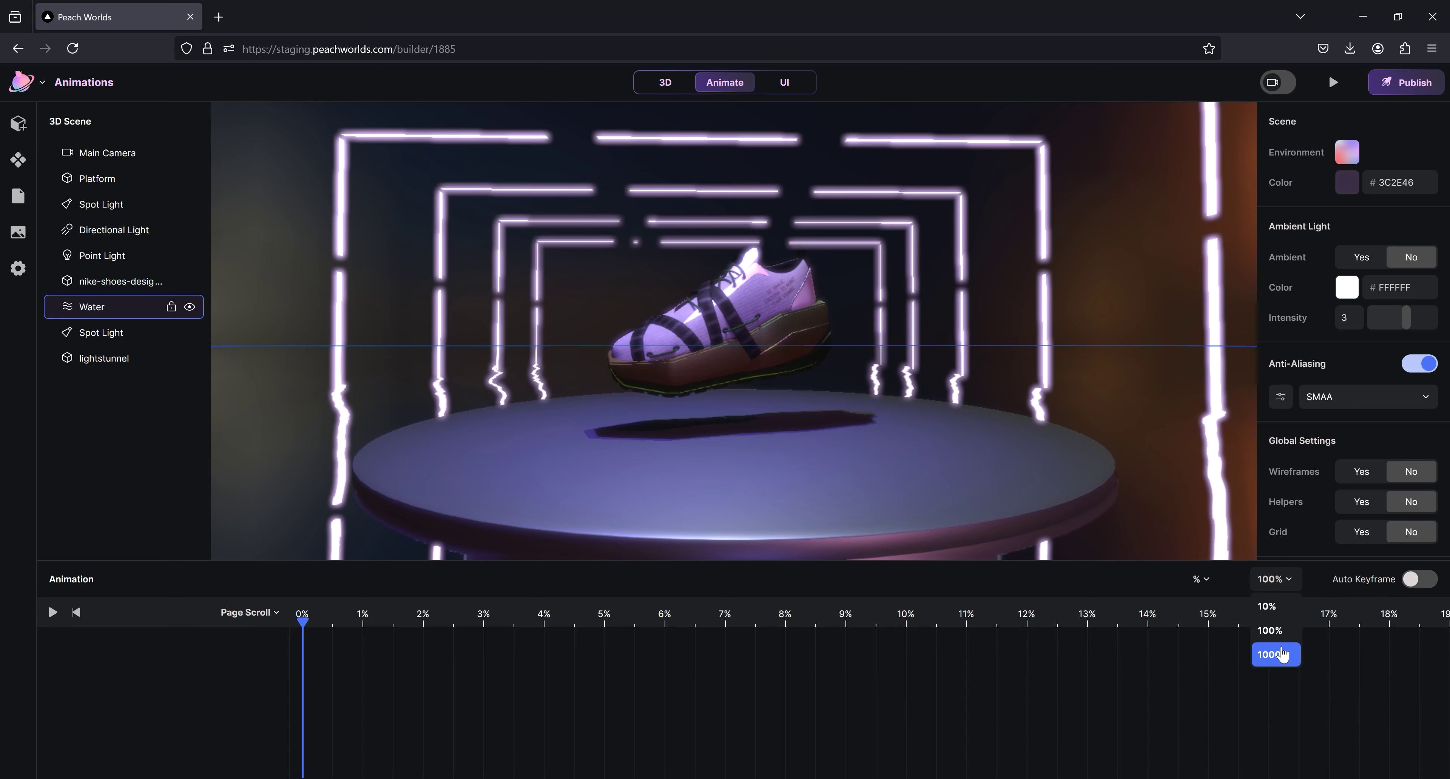
click(1283, 653)
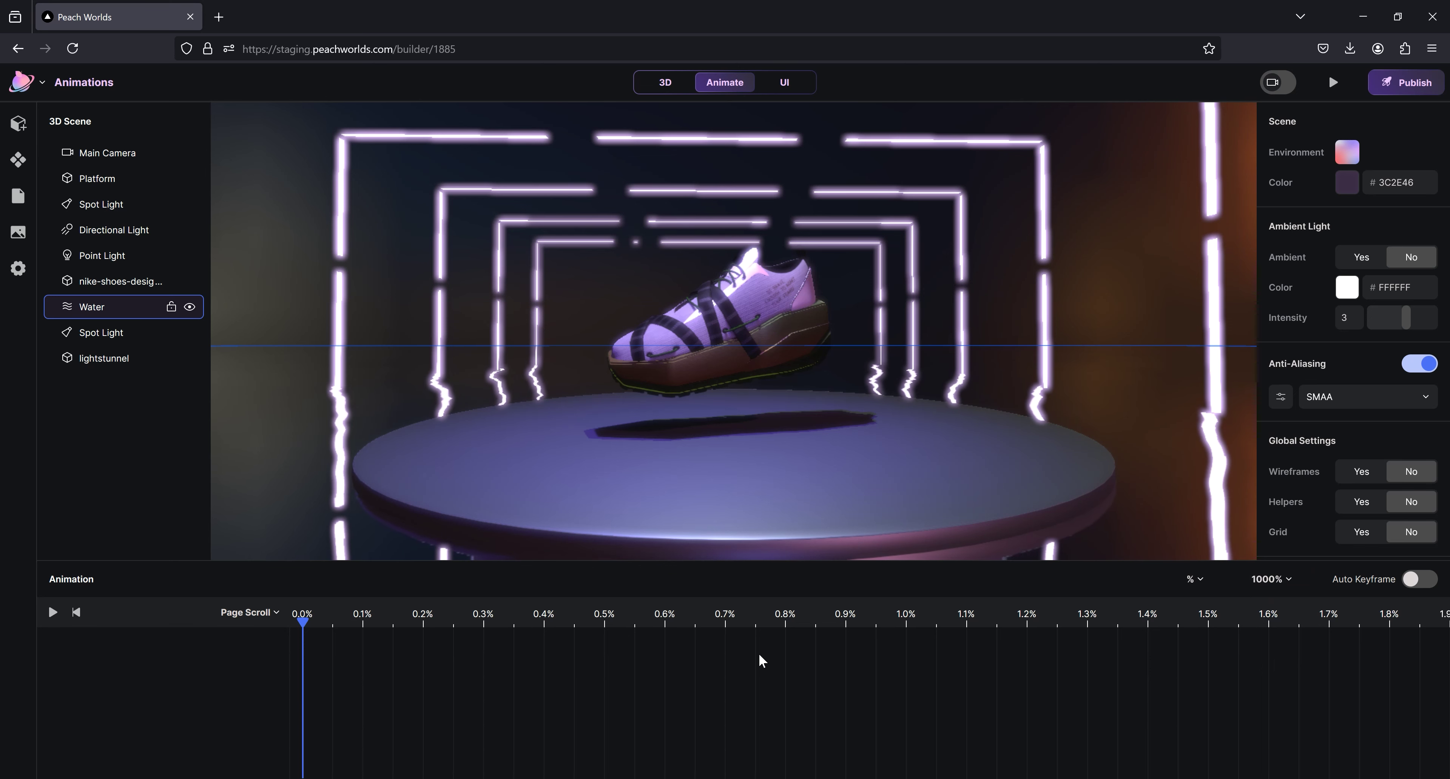
click(1294, 583)
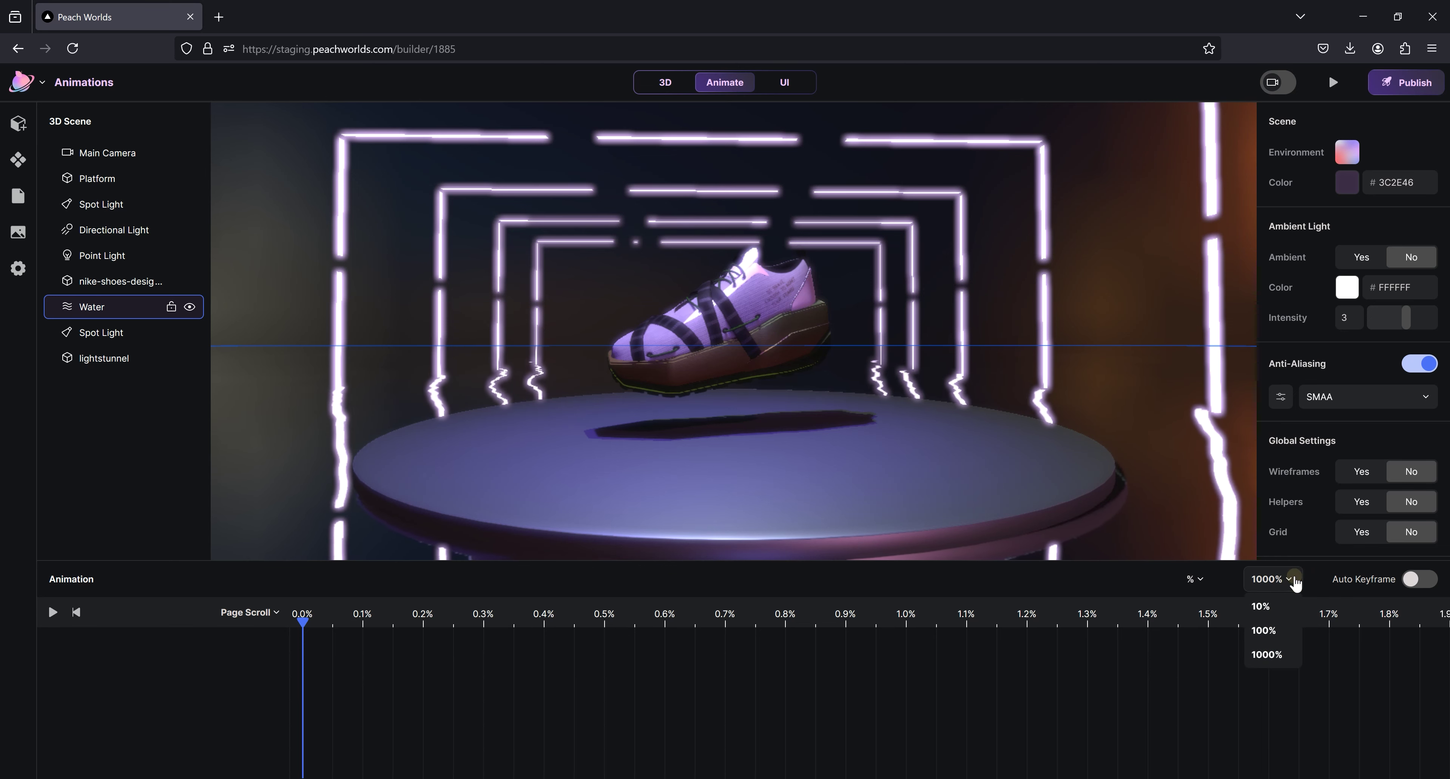
click(1273, 607)
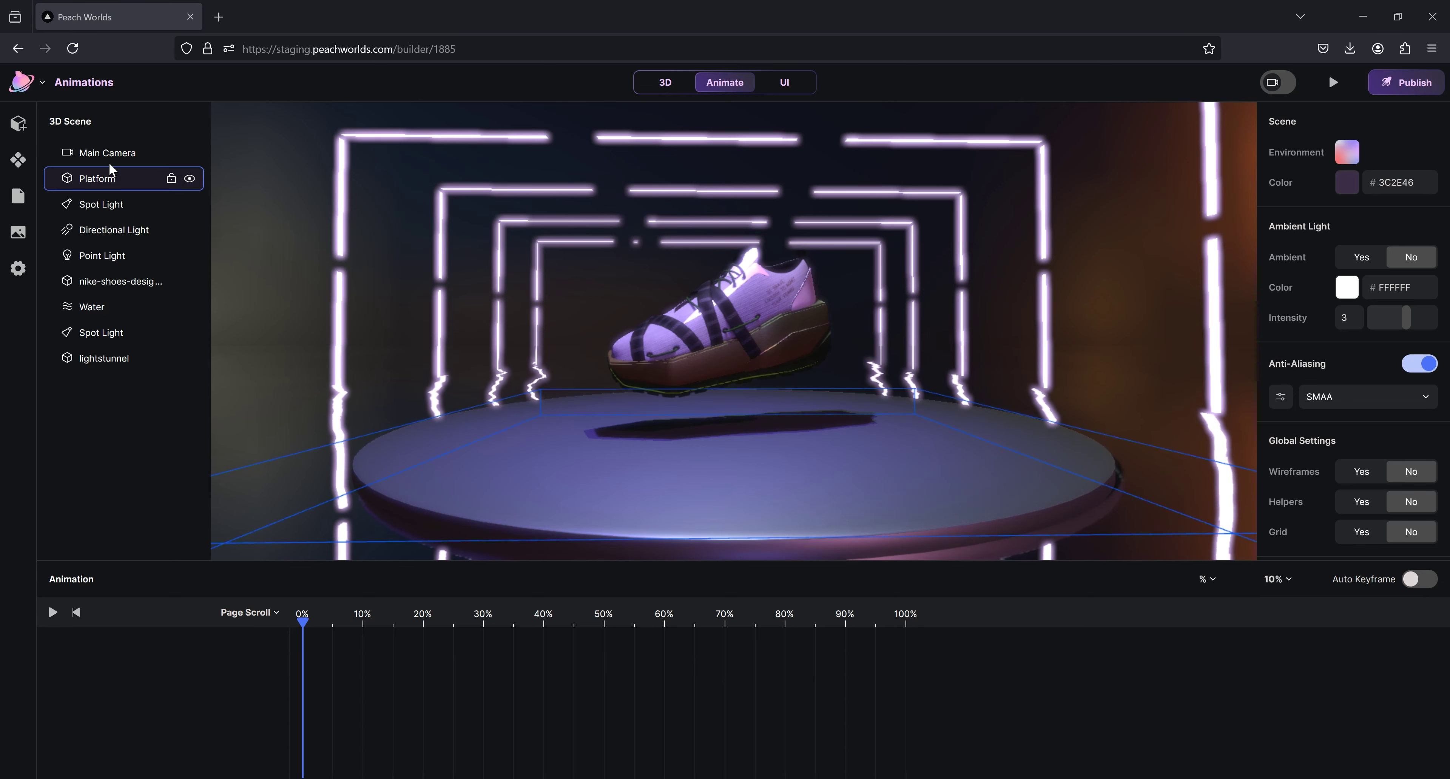
- Enter the Main Camera's view and set its field of view to 45
click(91, 156)
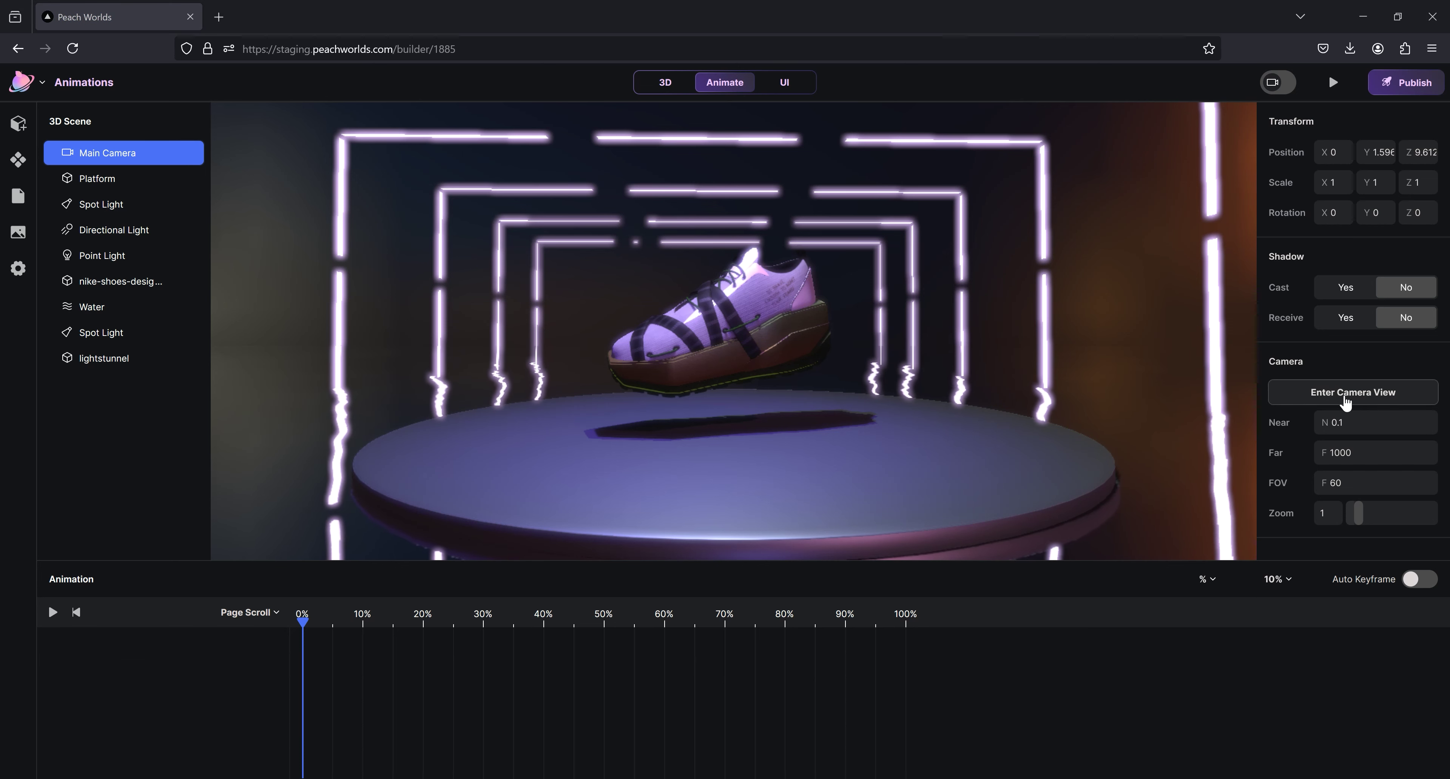
click(1368, 399)
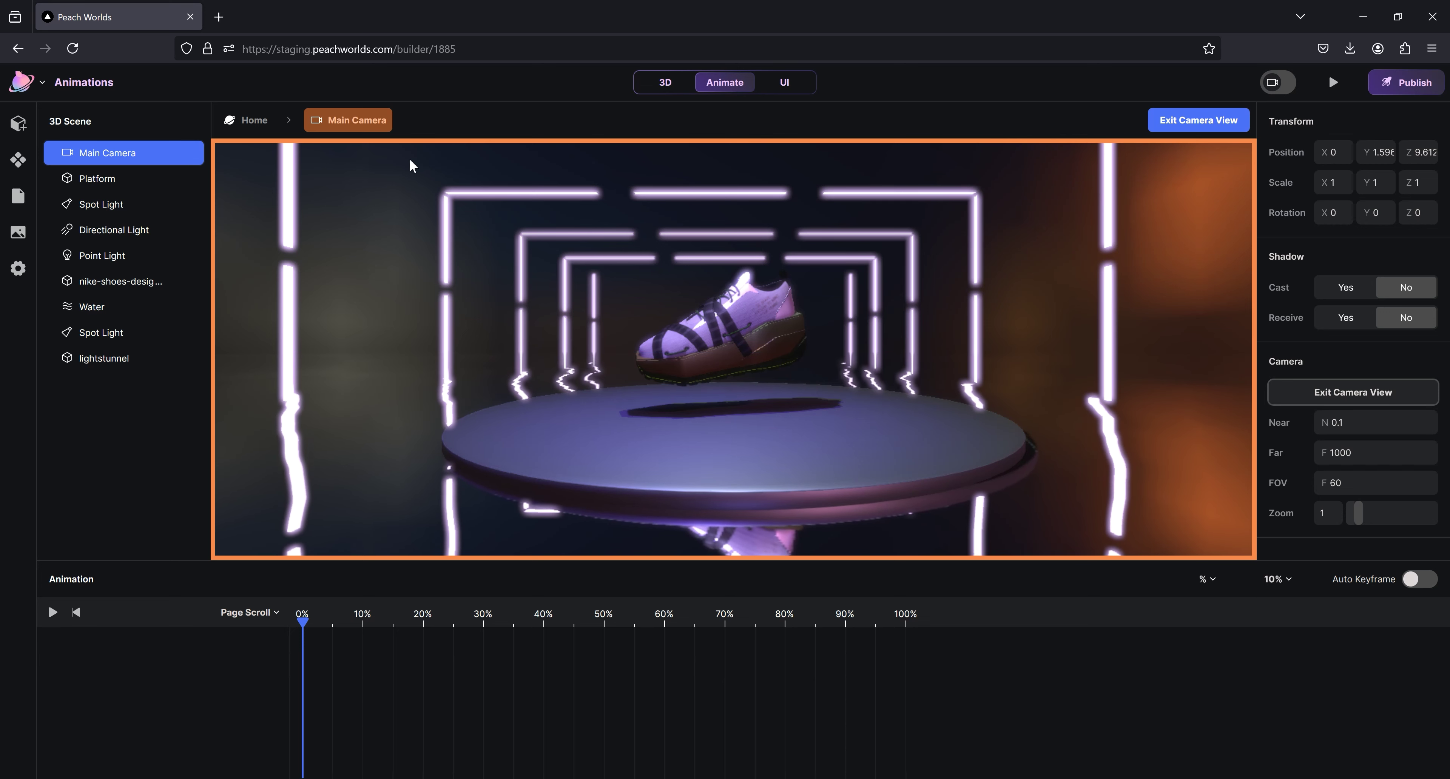
click(1368, 485)
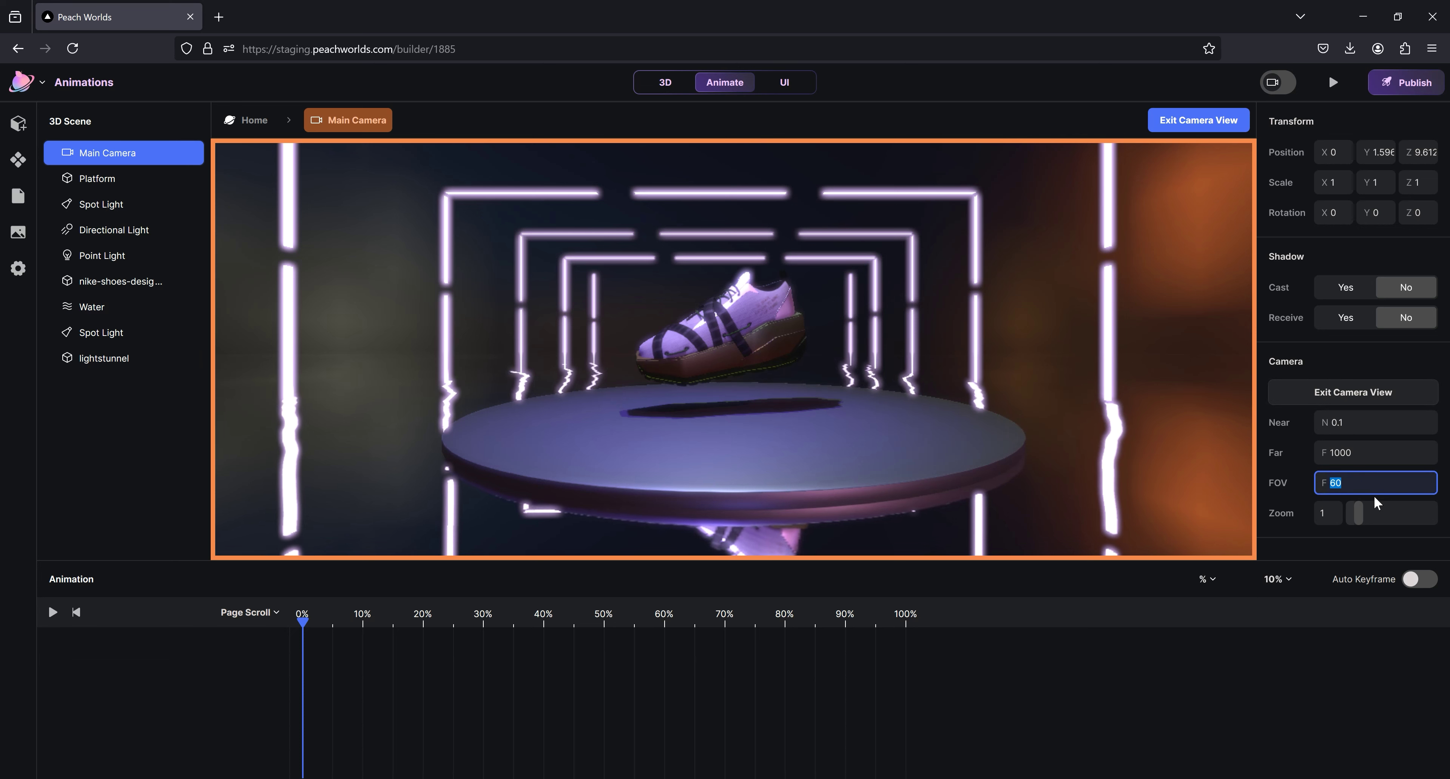
text(45)
key(Return)
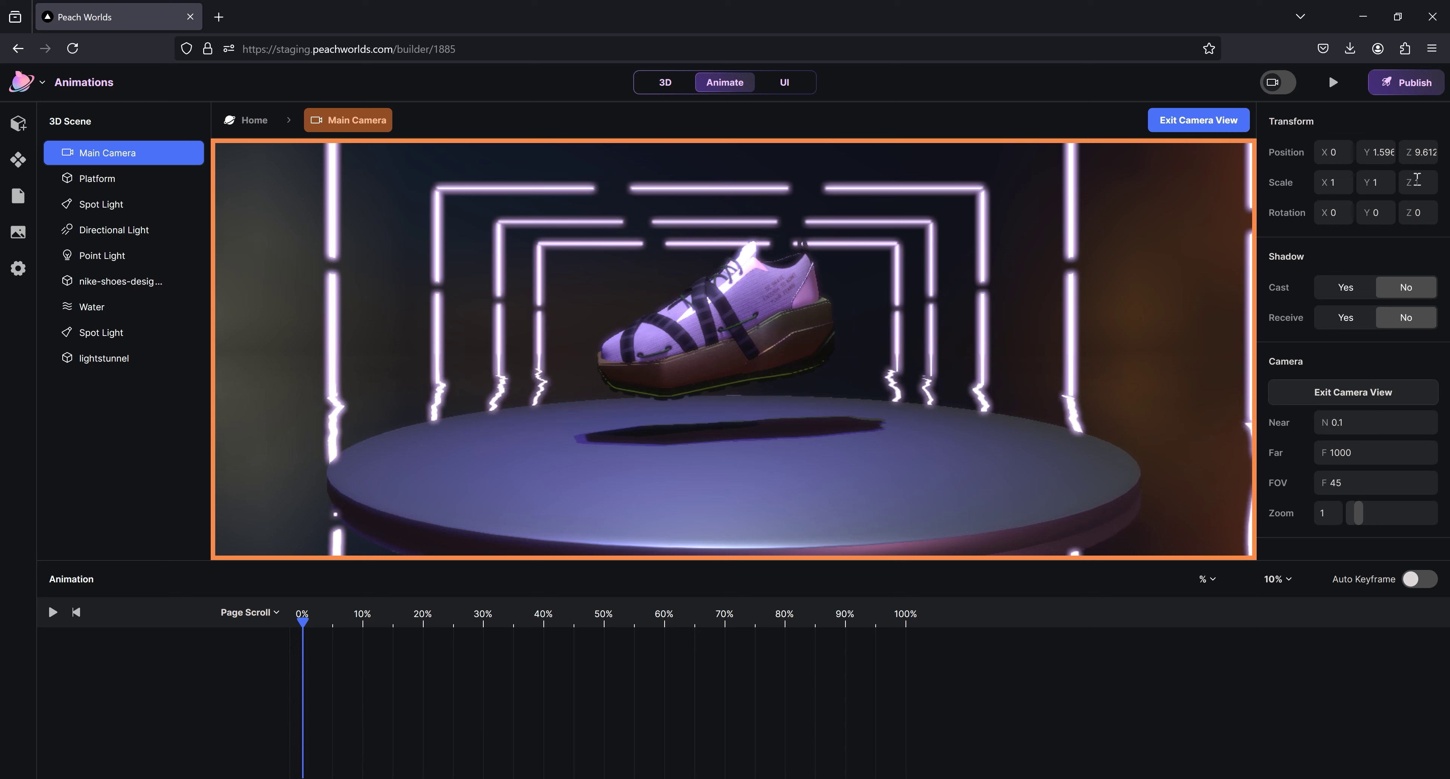
- Set the Main Camera's Z position to 23 so it starts farther back in the tunnel
click(1333, 153)
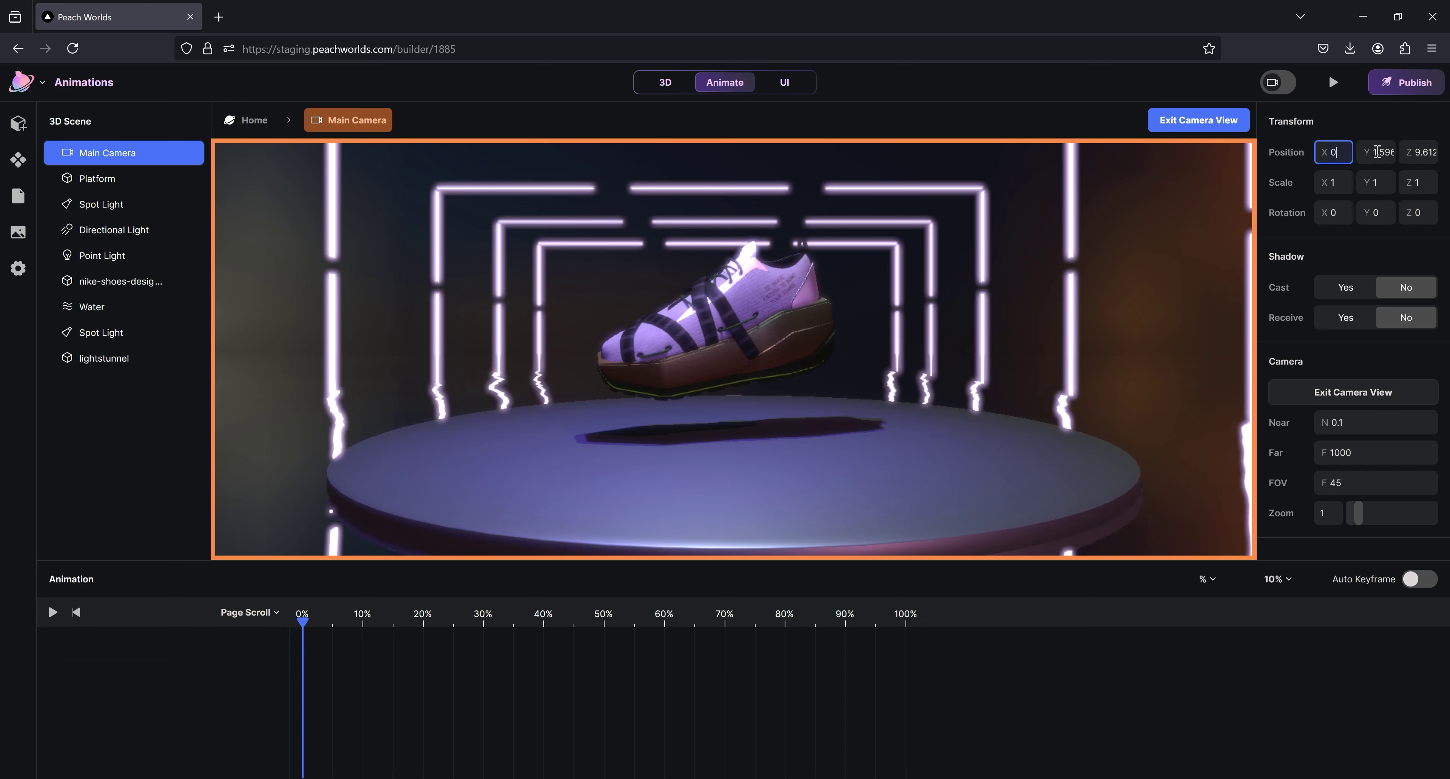
click(1411, 160)
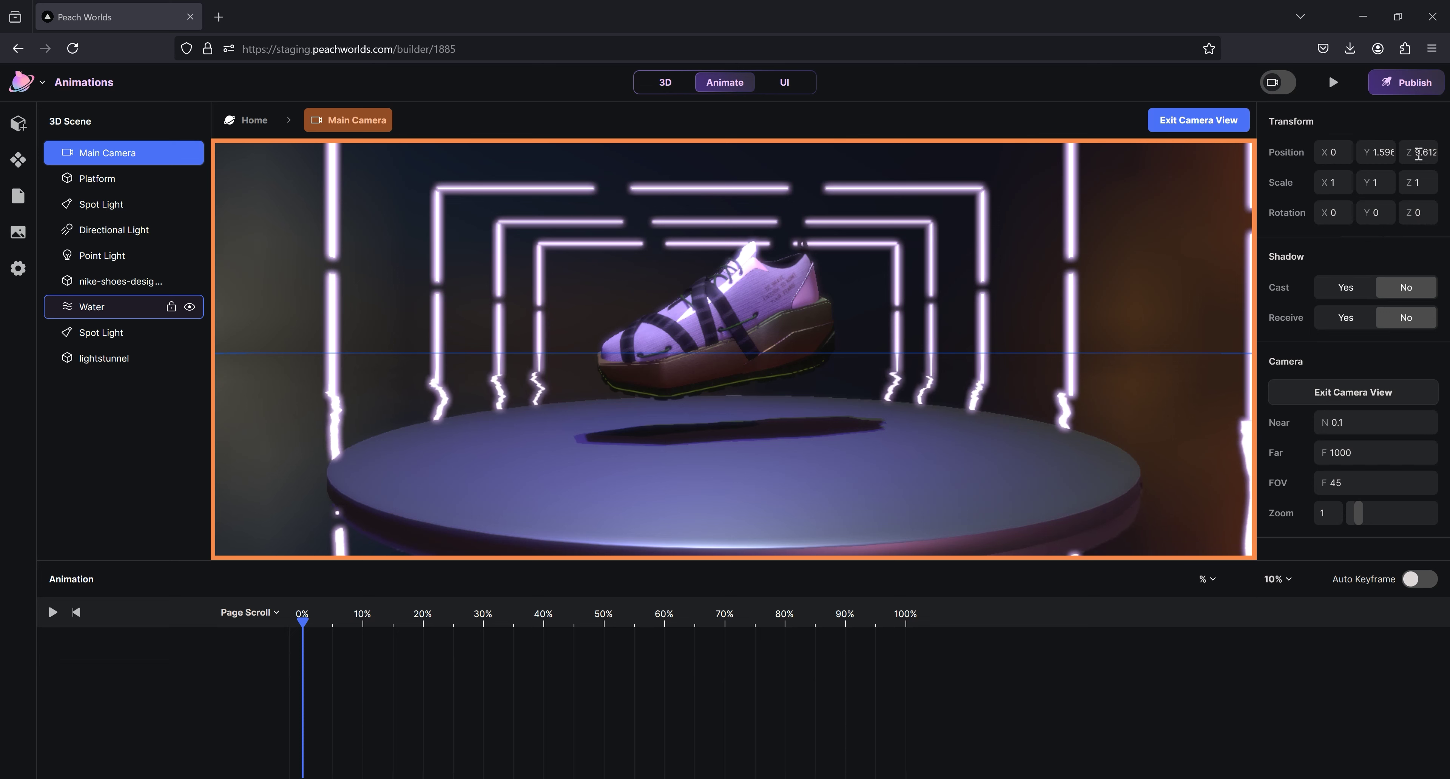
click(1424, 153)
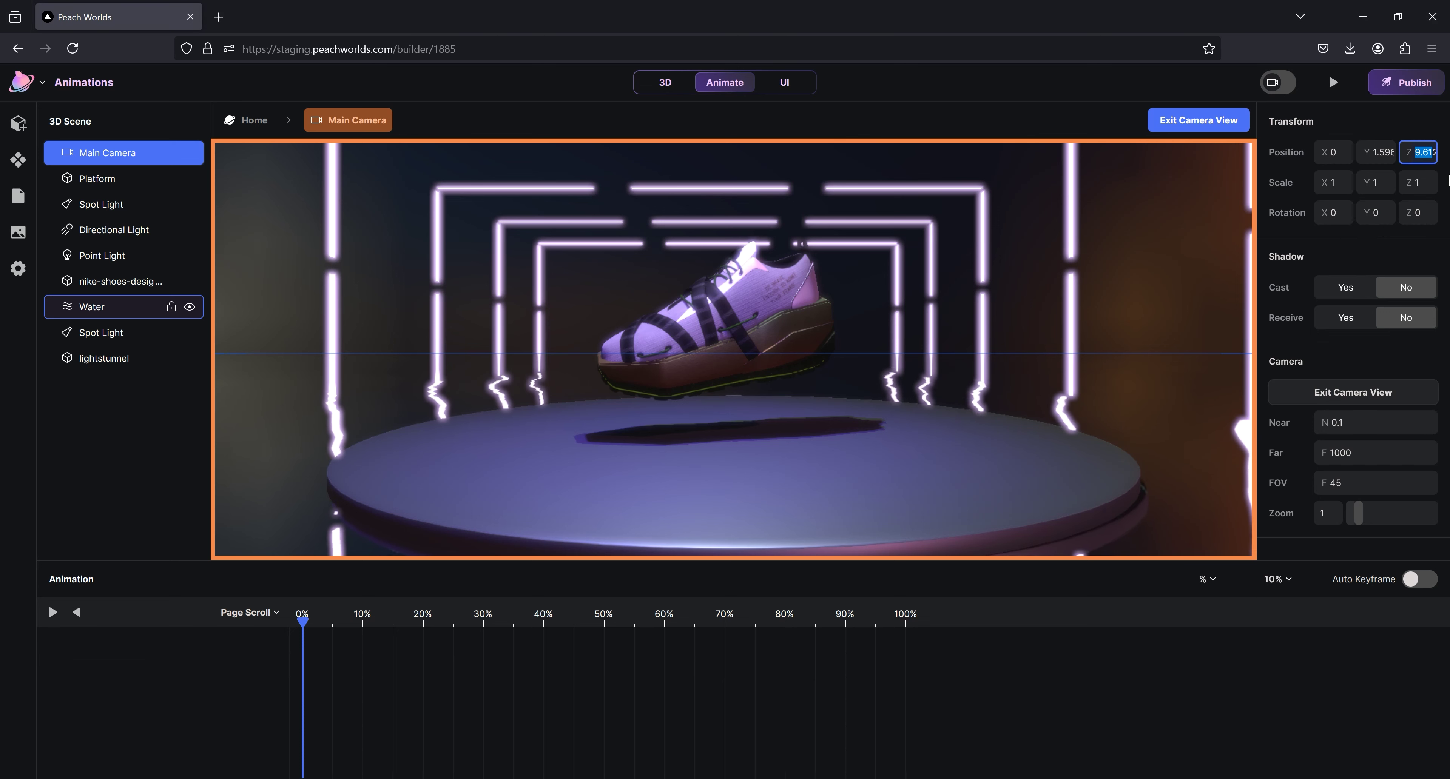
key(BackSpace)
text(23)
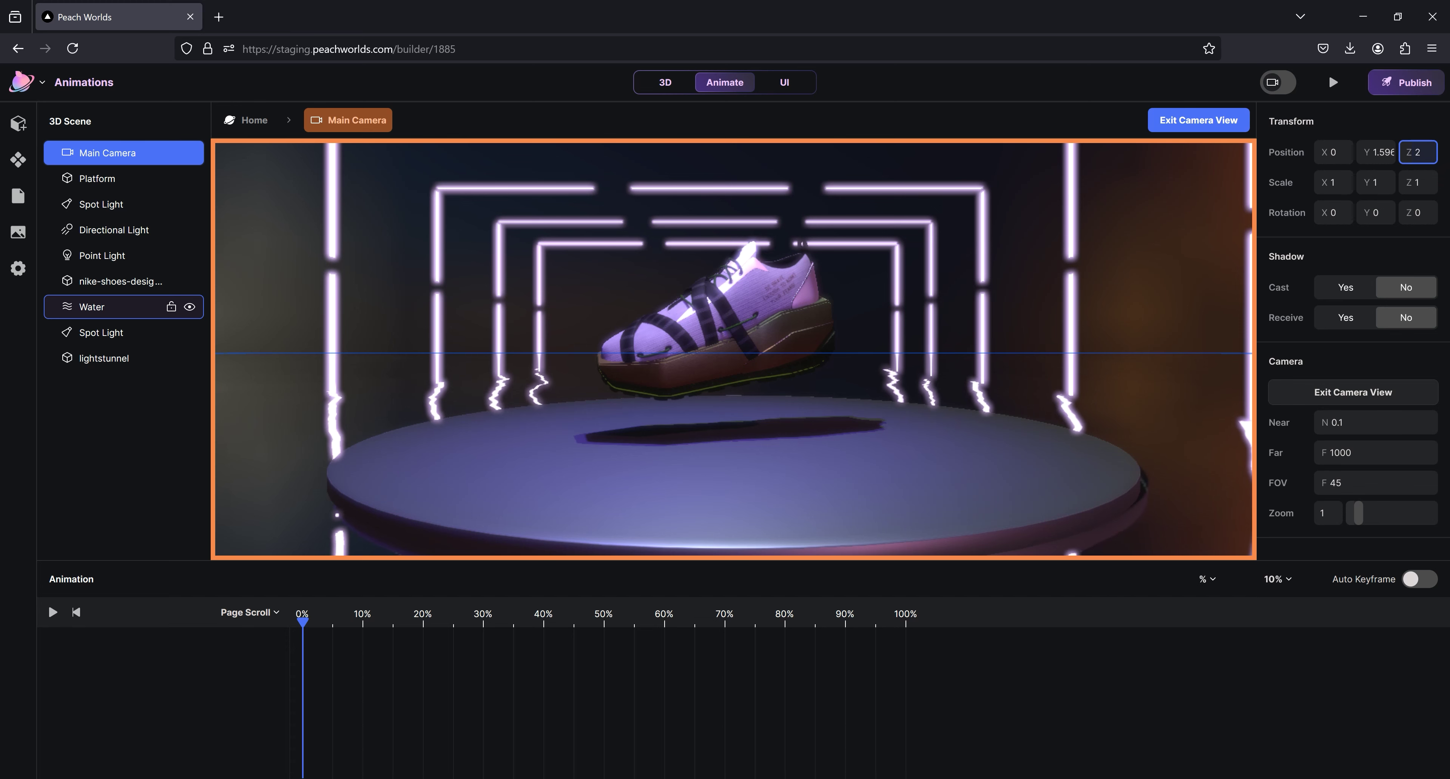
key(Return)
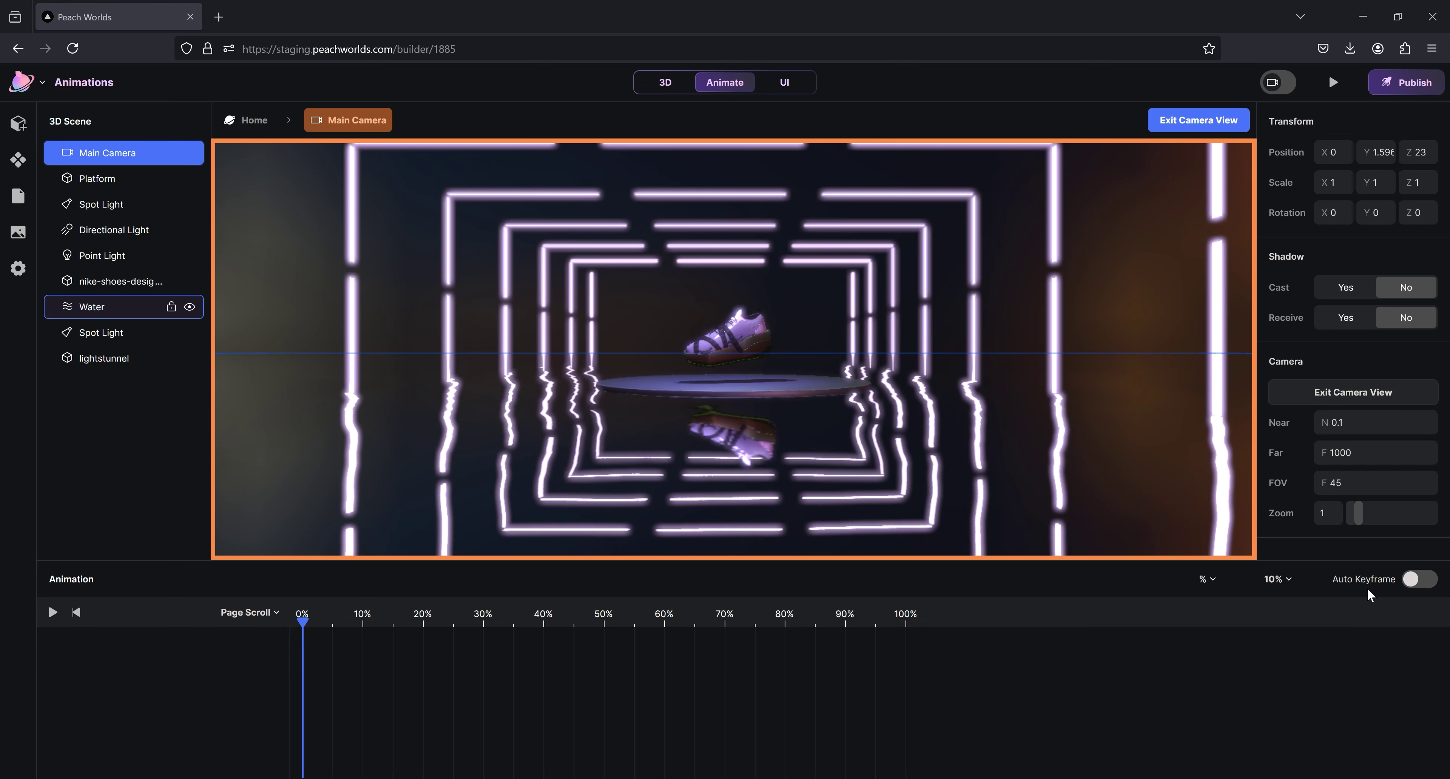
- Enable Auto Keyframe and record the Main Camera's position with Z 23 as keyframes at 0% page scroll
click(1417, 581)
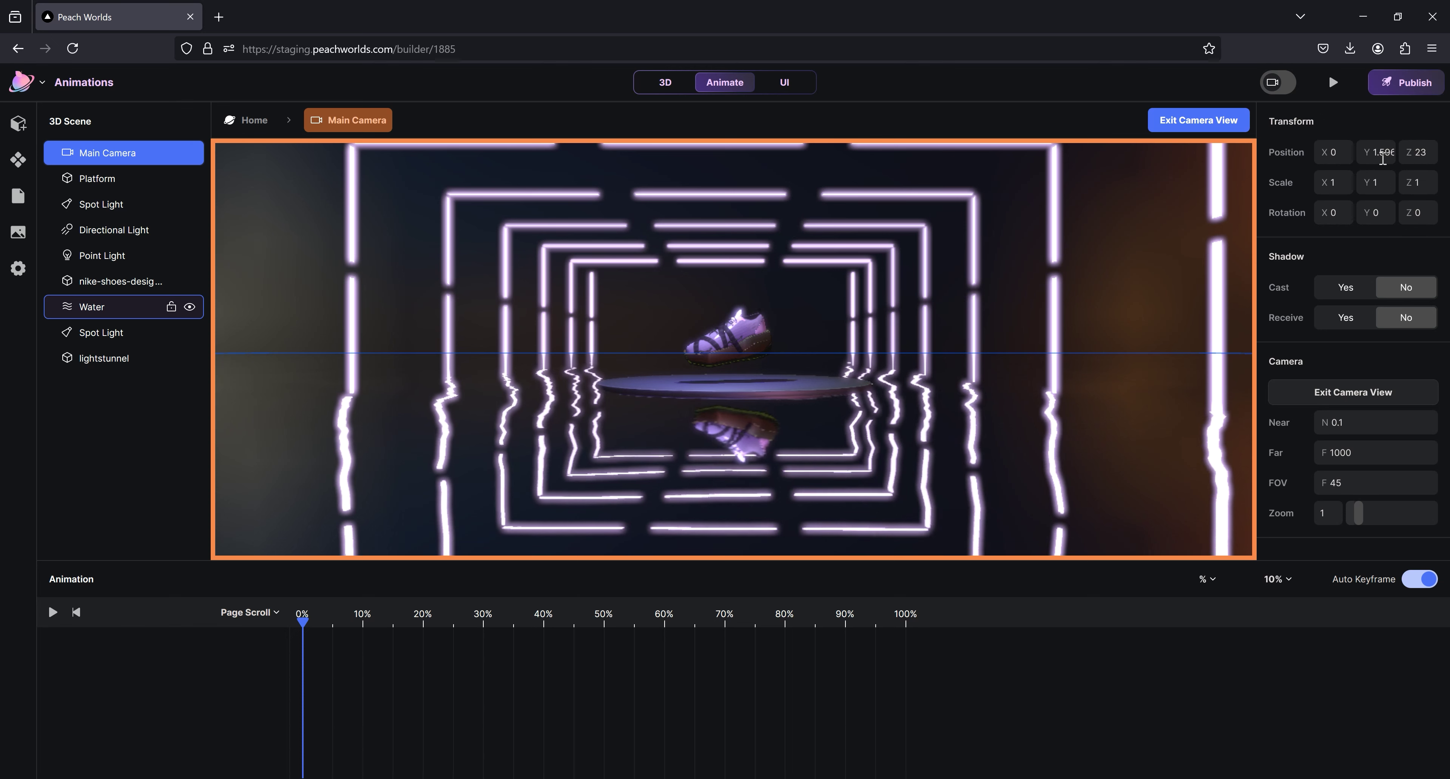
click(1414, 155)
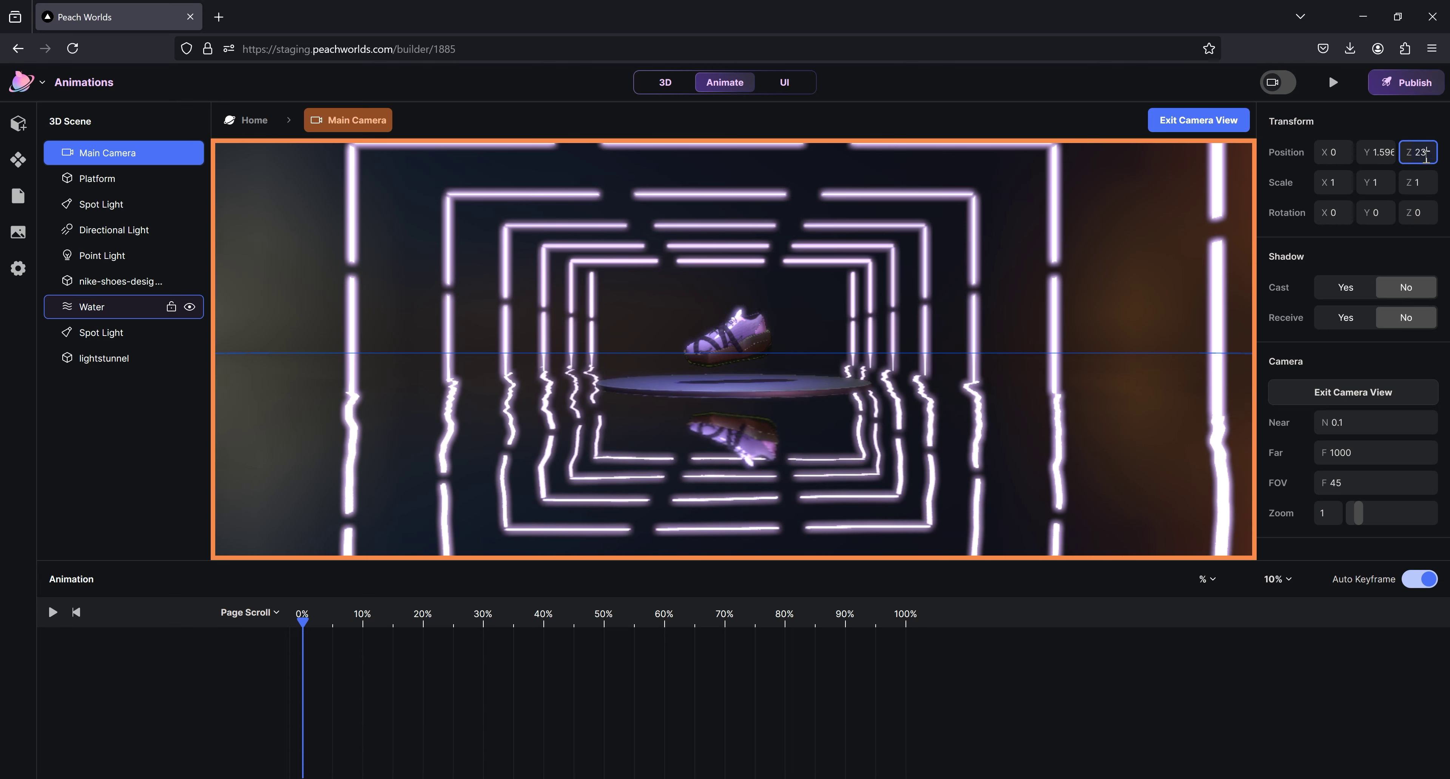
click(1418, 159)
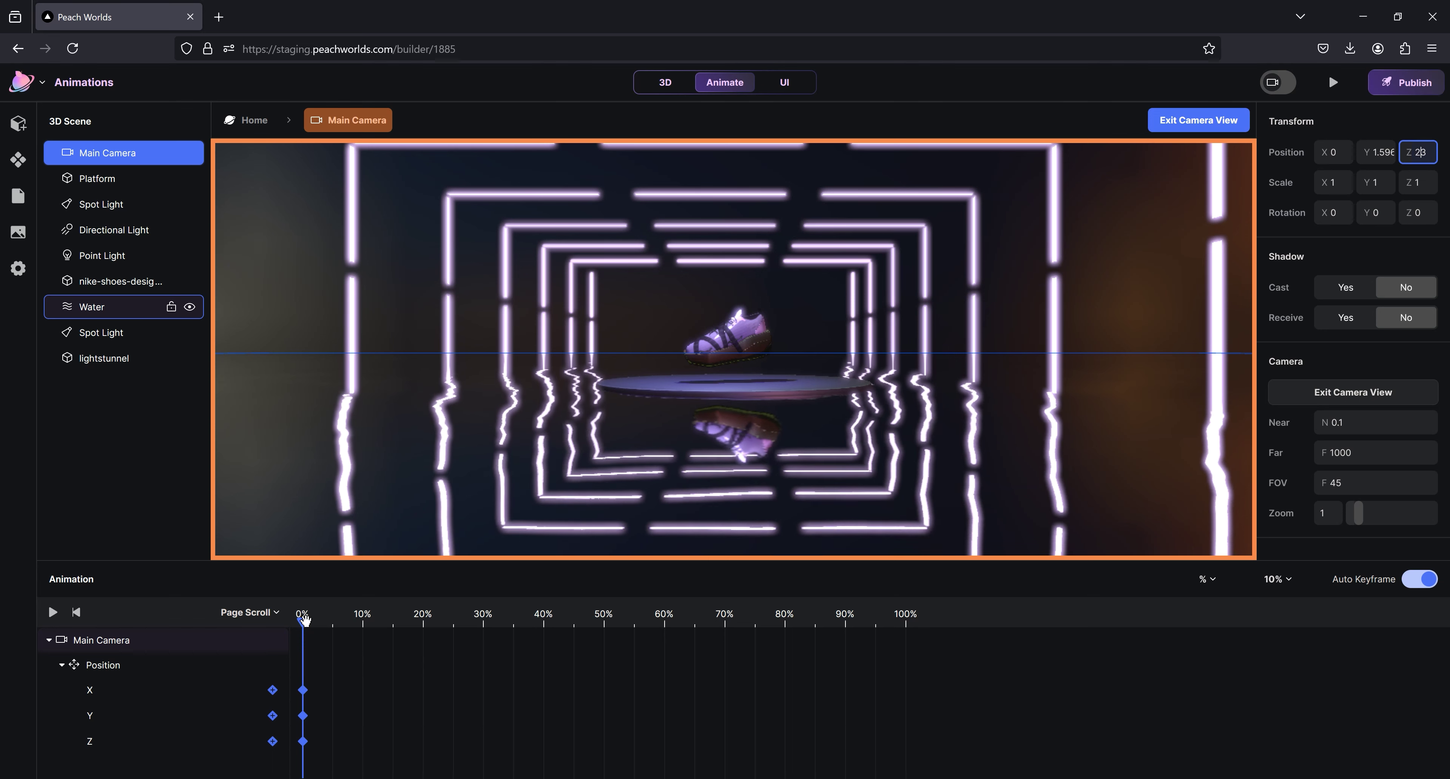
- Record a Main Camera position keyframe at 30% page scroll with Z set to 8
drag(305, 620, 486, 643)
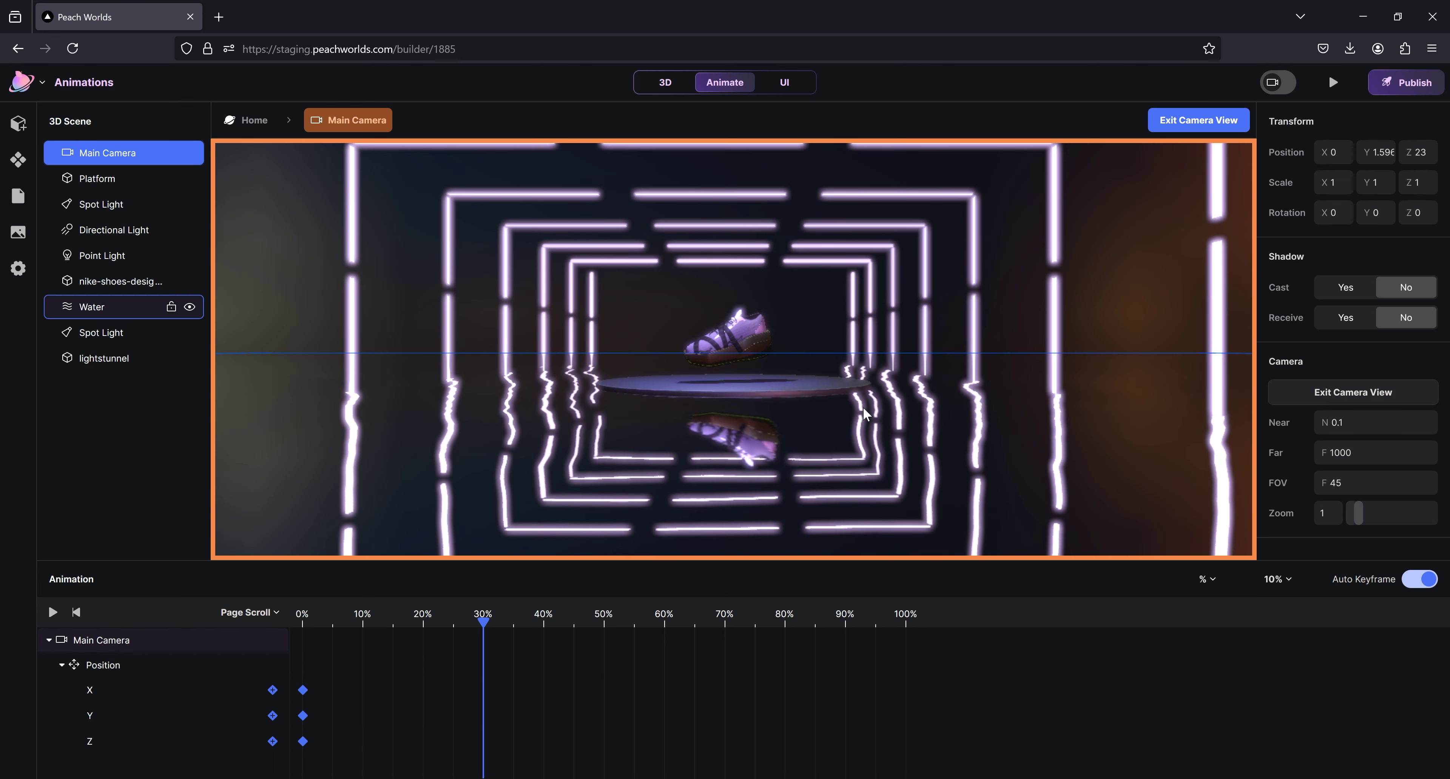
click(1417, 156)
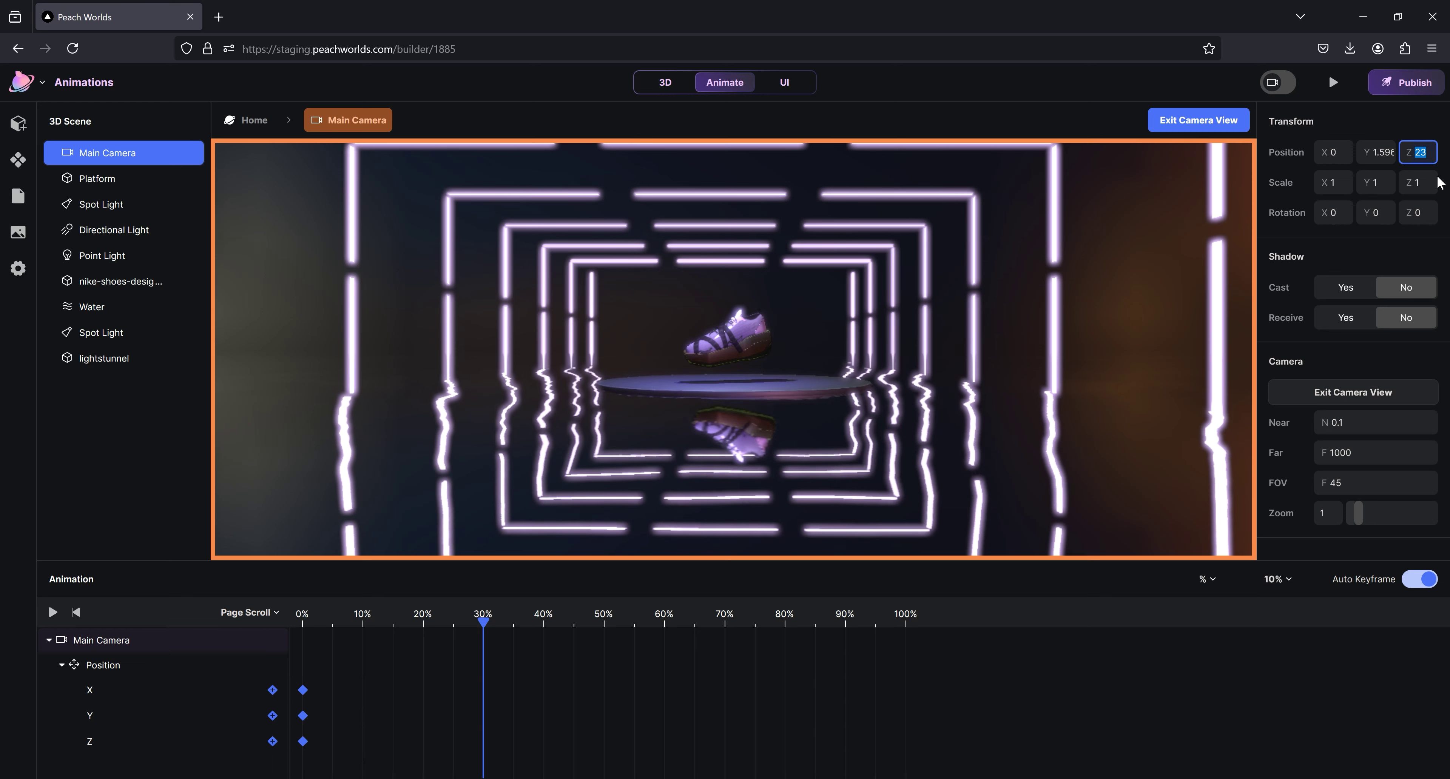
text(9)
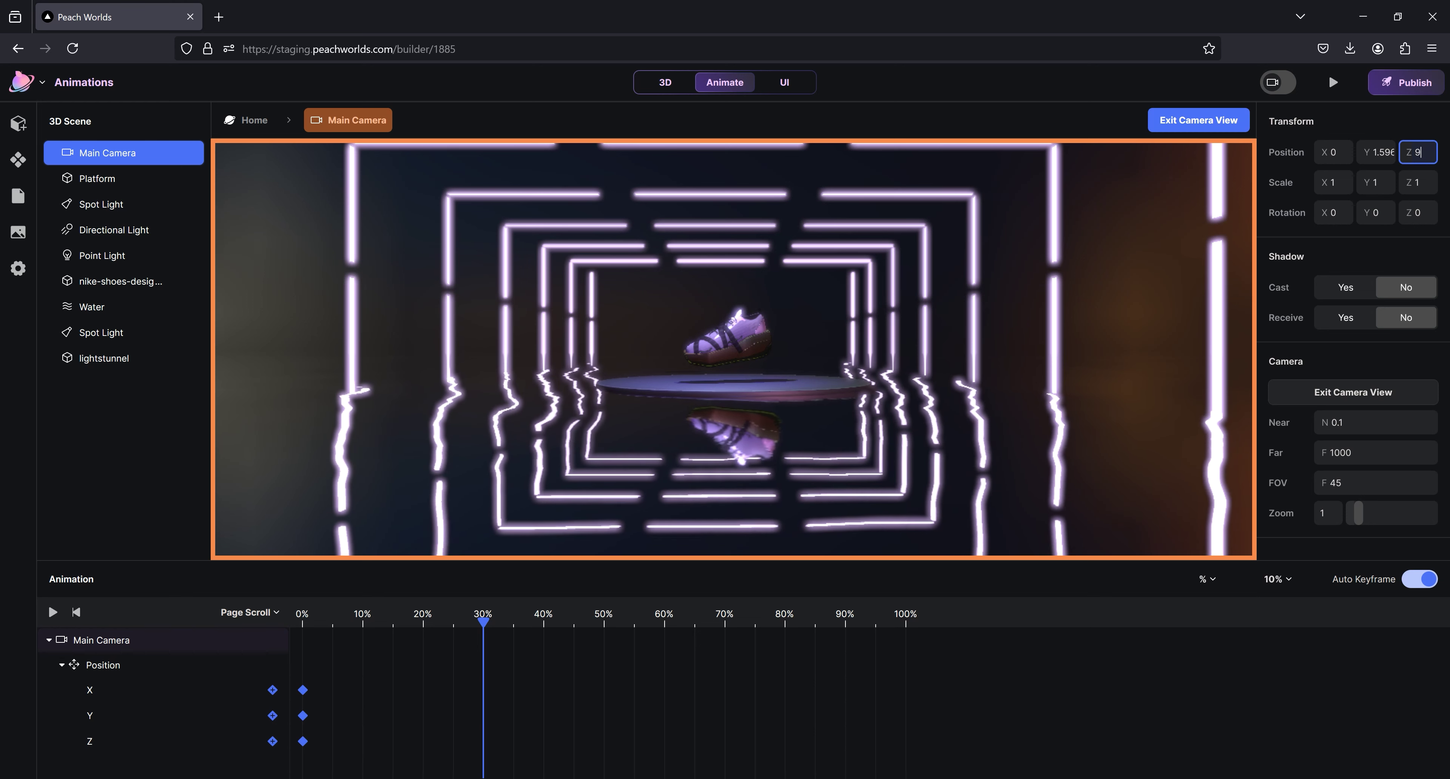
key(Return)
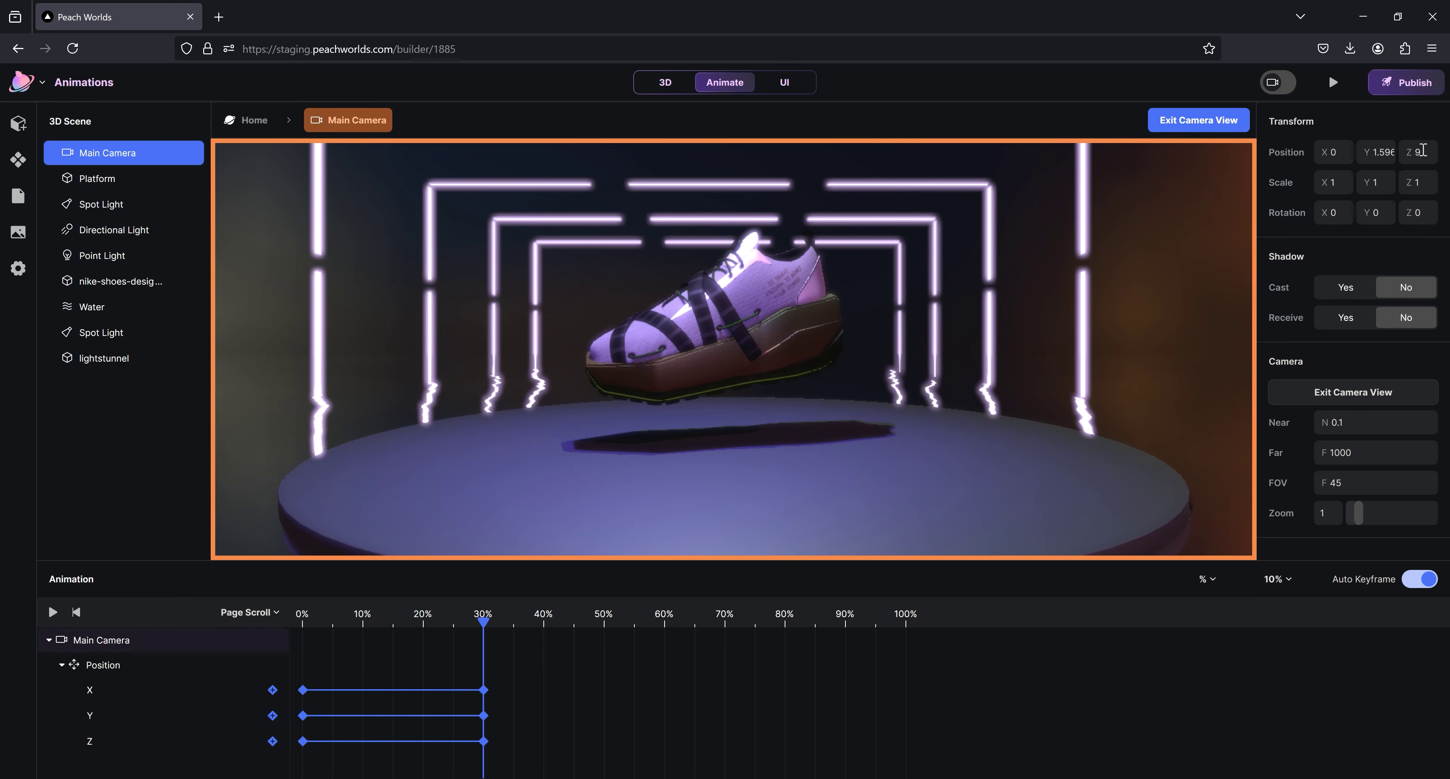
click(1416, 152)
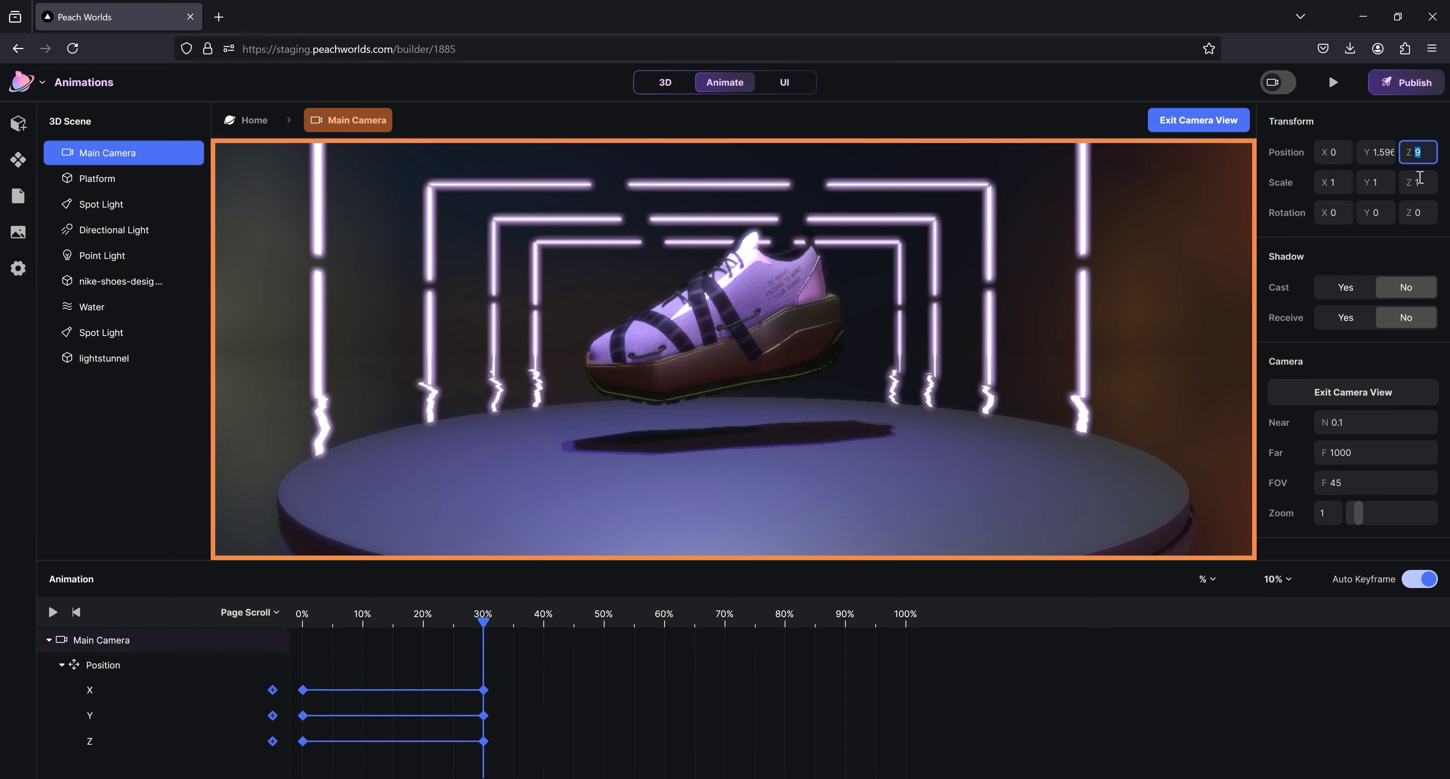
text(8)
key(Return)
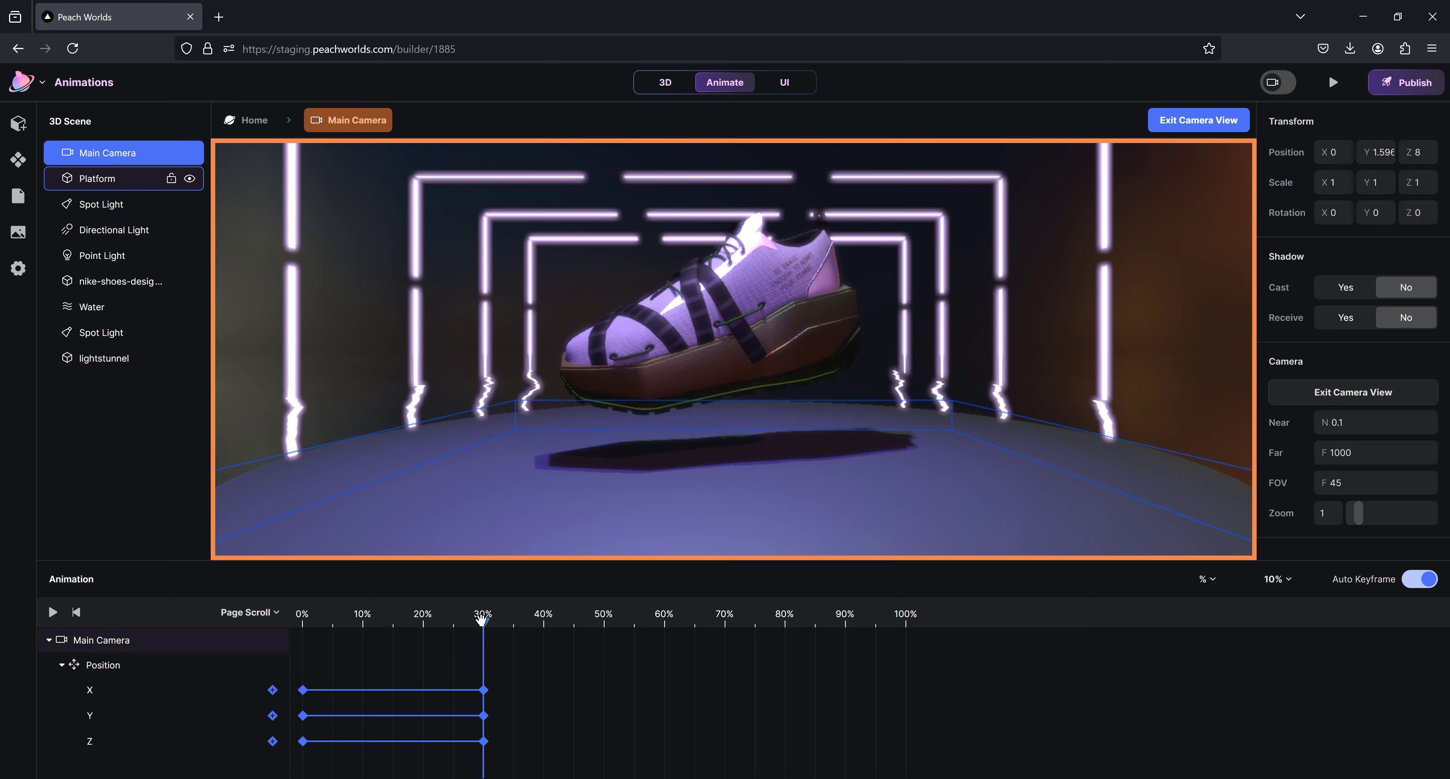
mouse_move(480, 624)
mouse_down()
mouse_move(301, 621)
mouse_move(484, 616)
mouse_move(434, 607)
mouse_move(288, 615)
mouse_move(485, 605)
mouse_up()
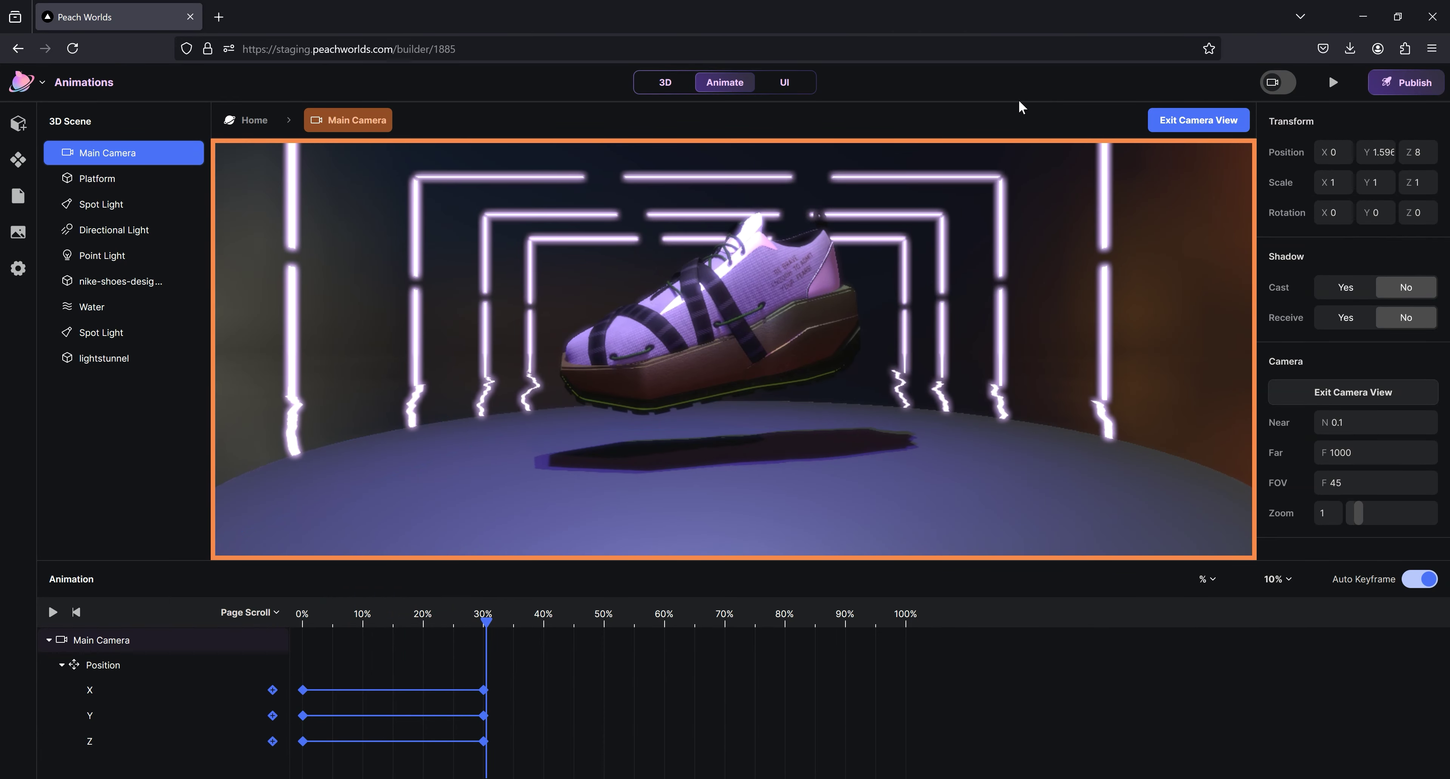
- Preview the page, return to the builder and scrub the camera animation around 30% page scroll
click(1332, 83)
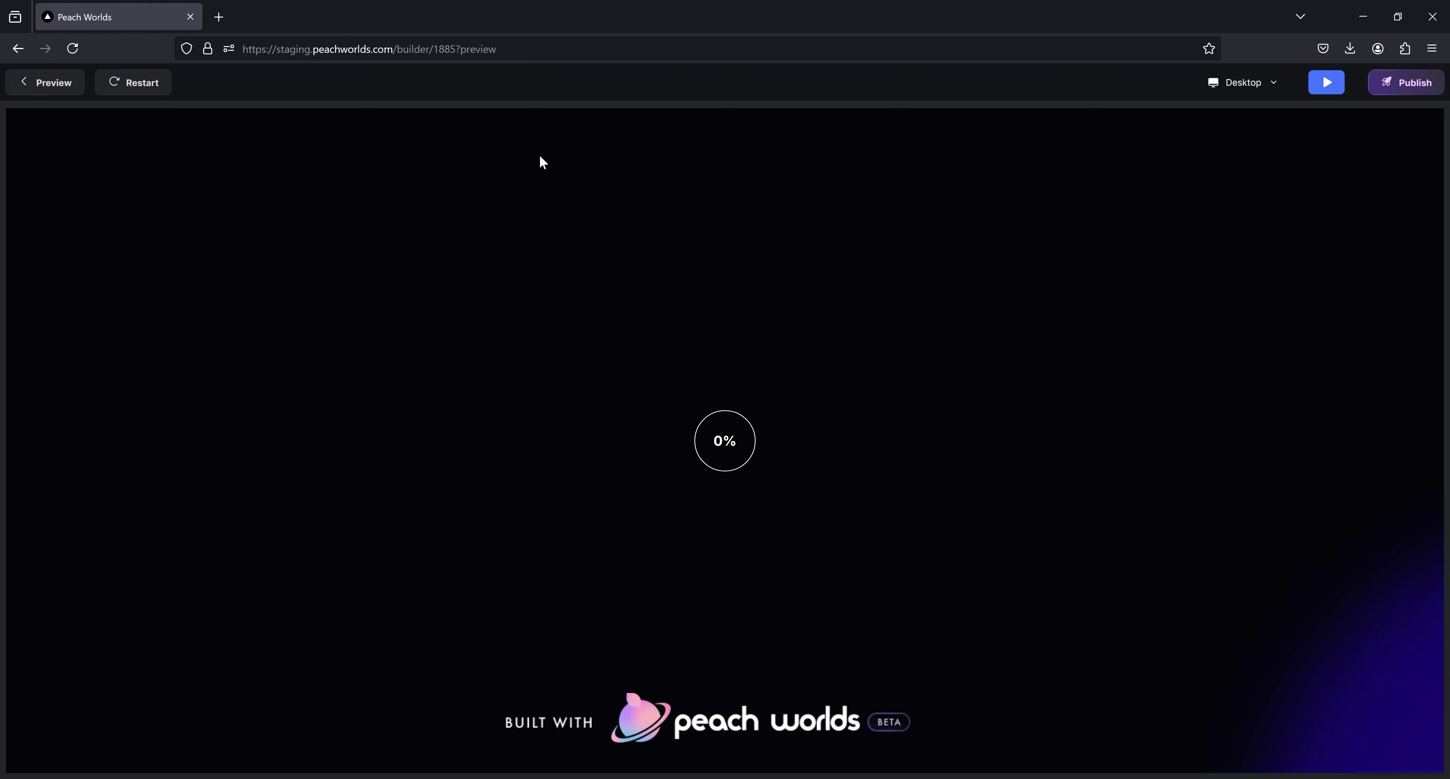
click(243, 233)
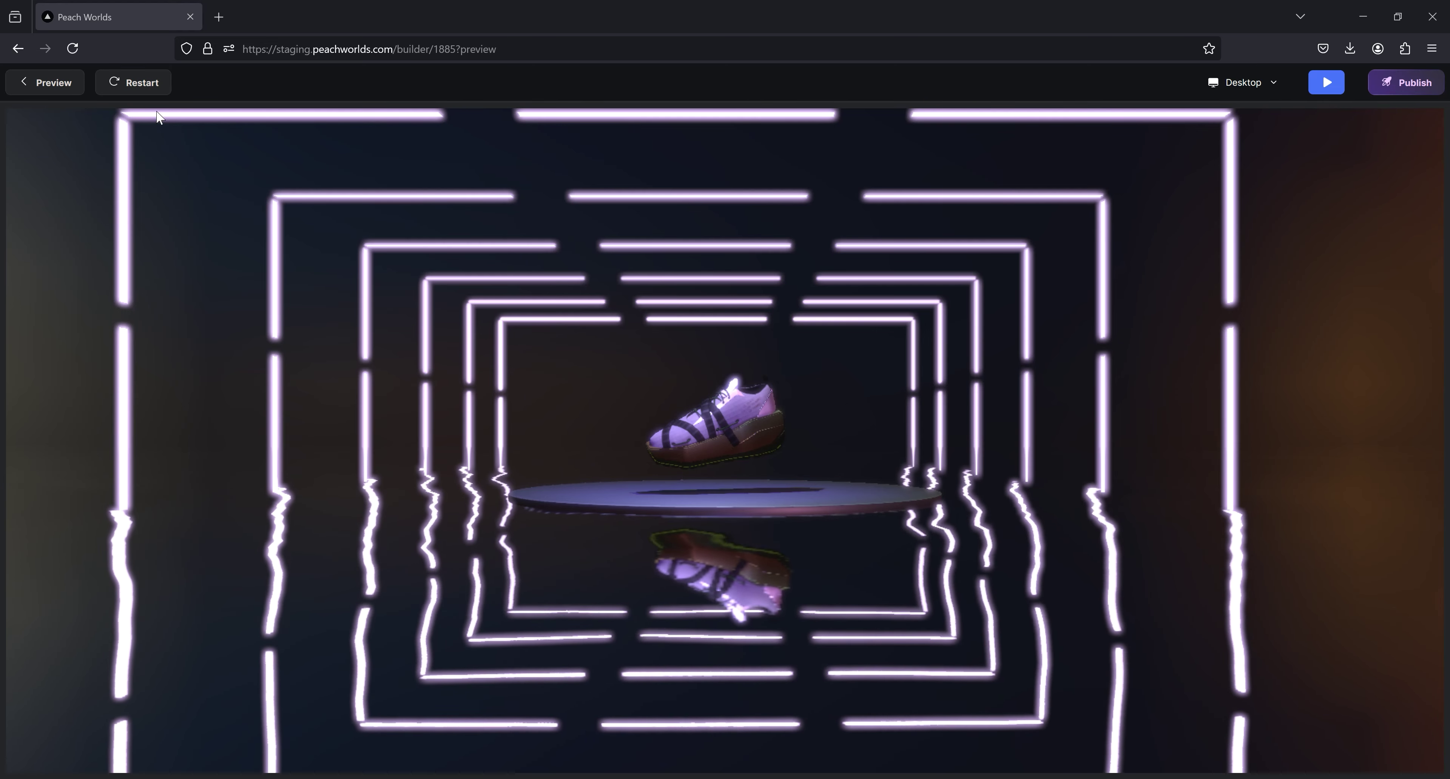
click(54, 85)
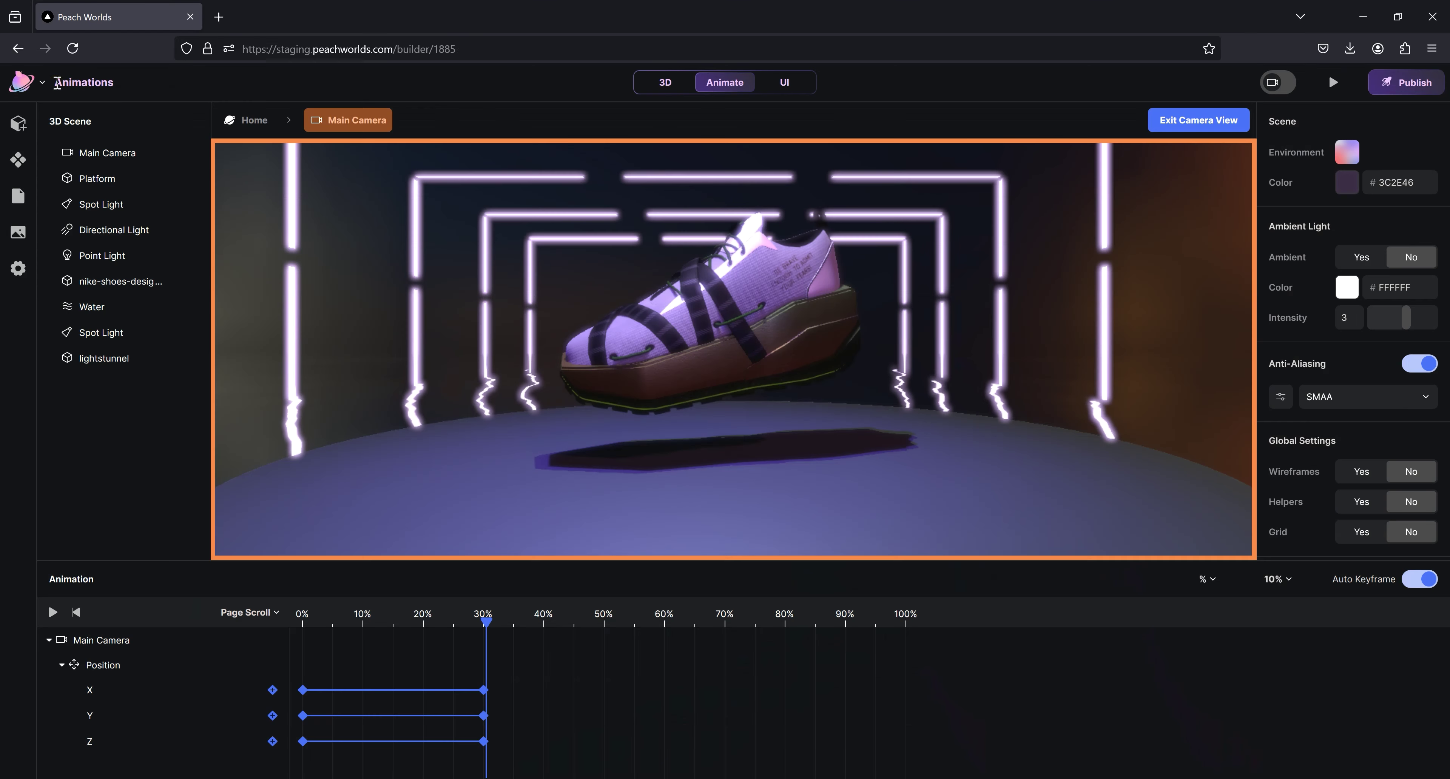
drag(483, 624, 449, 214)
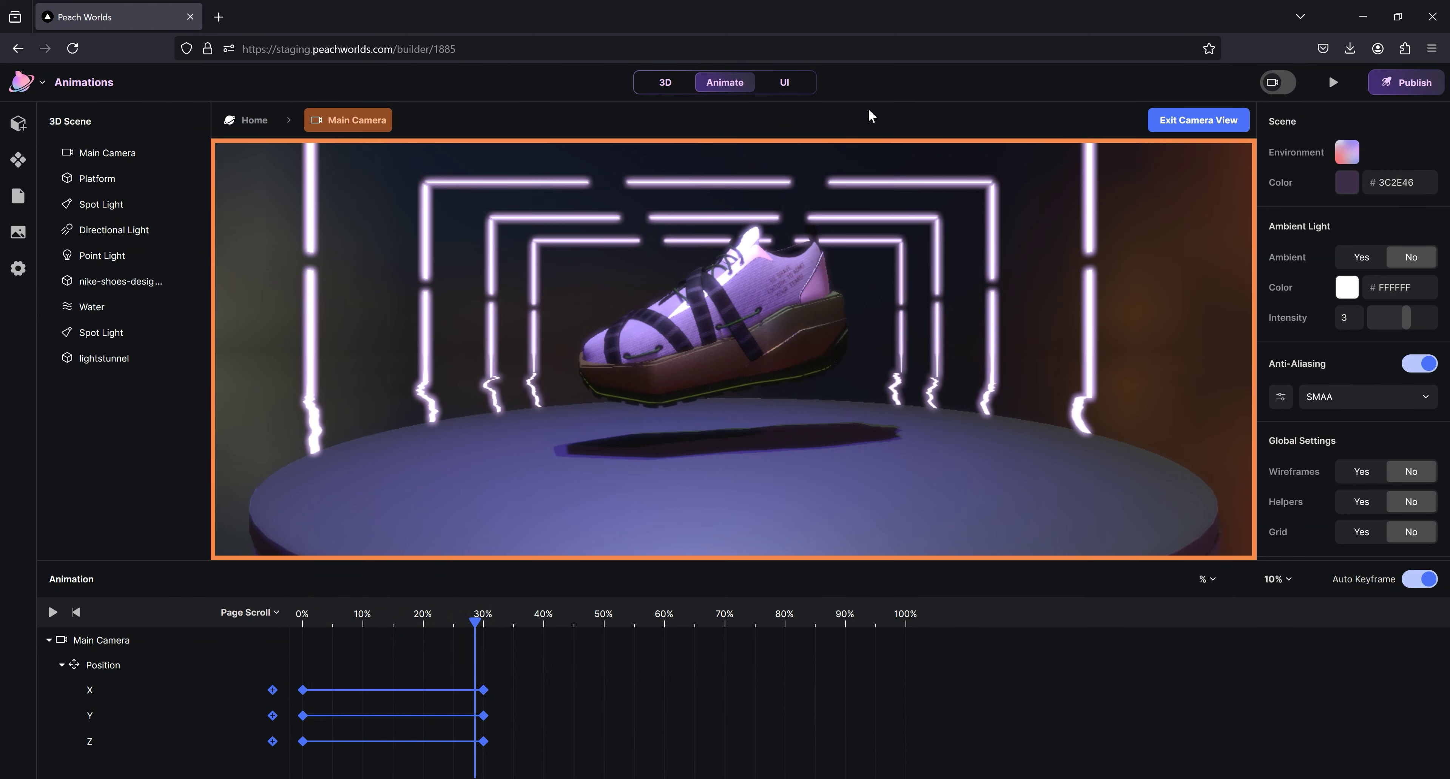
- Add a basic Block element to the UI and set its height to 3000 px
click(785, 84)
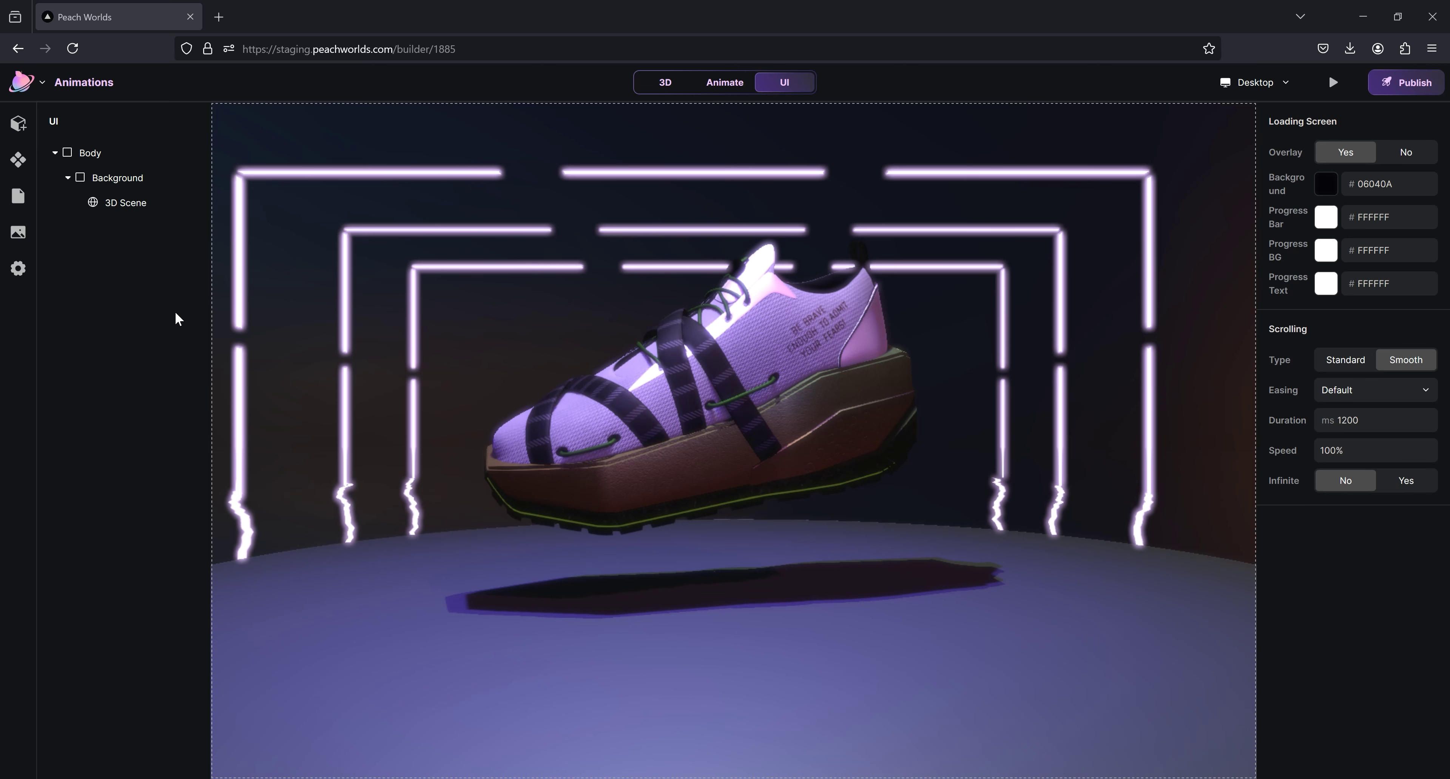
click(21, 126)
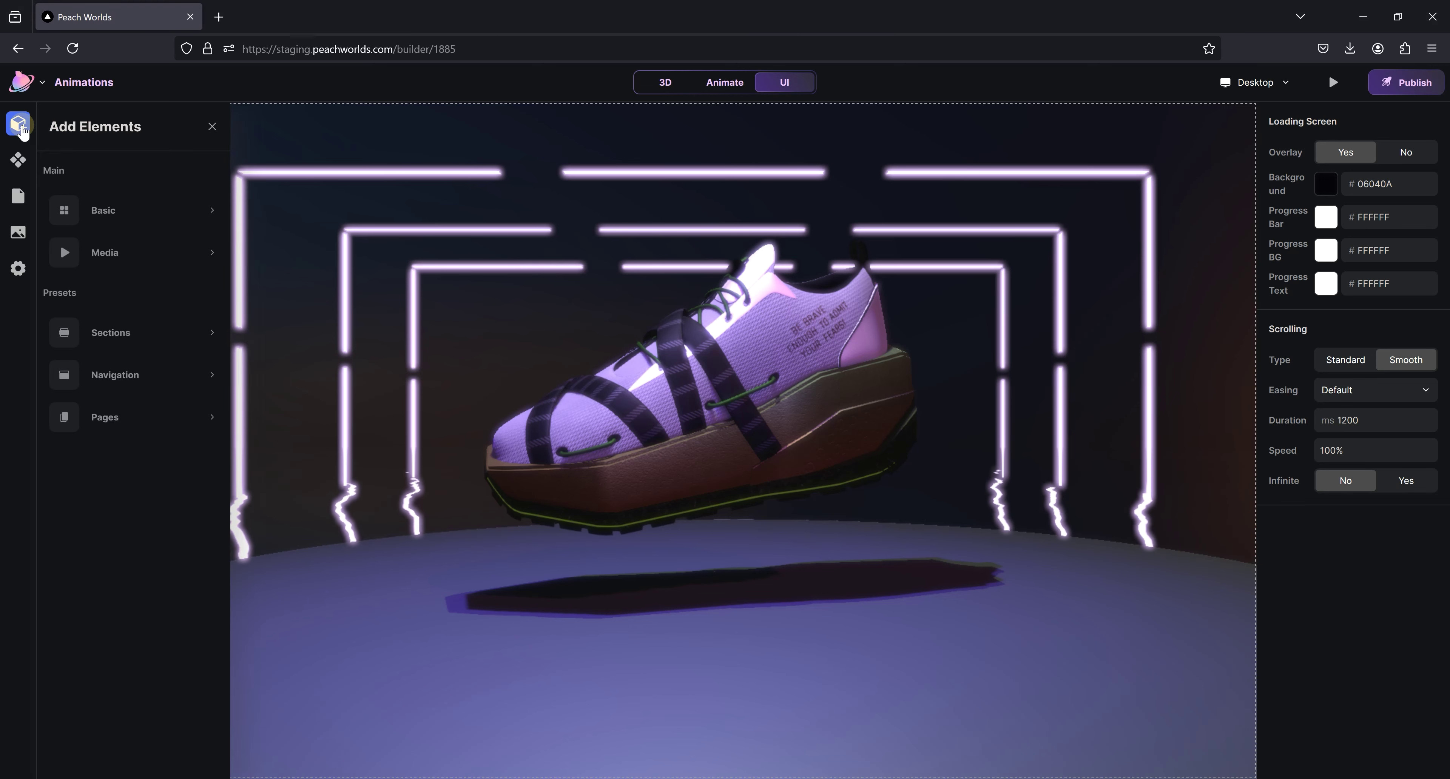
click(92, 204)
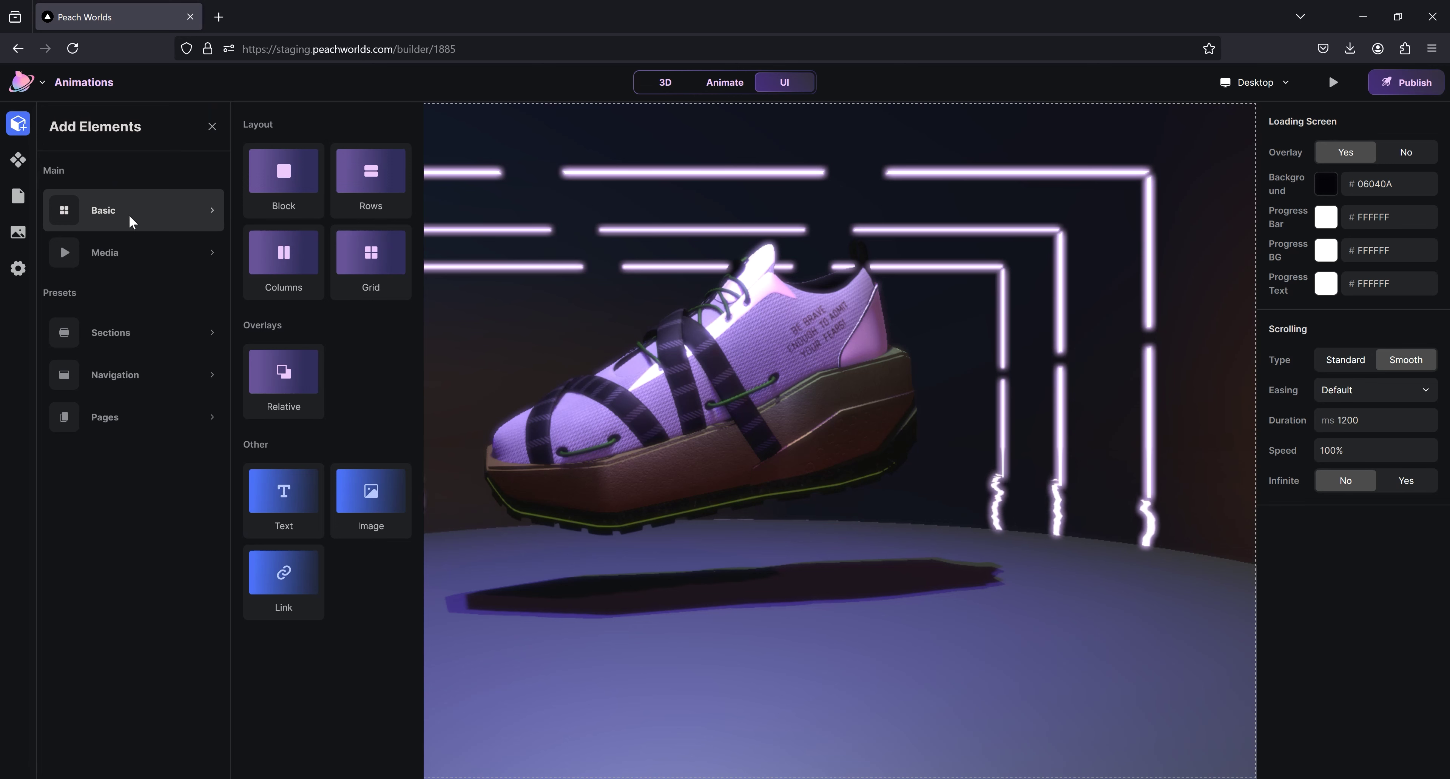
click(283, 190)
click(213, 128)
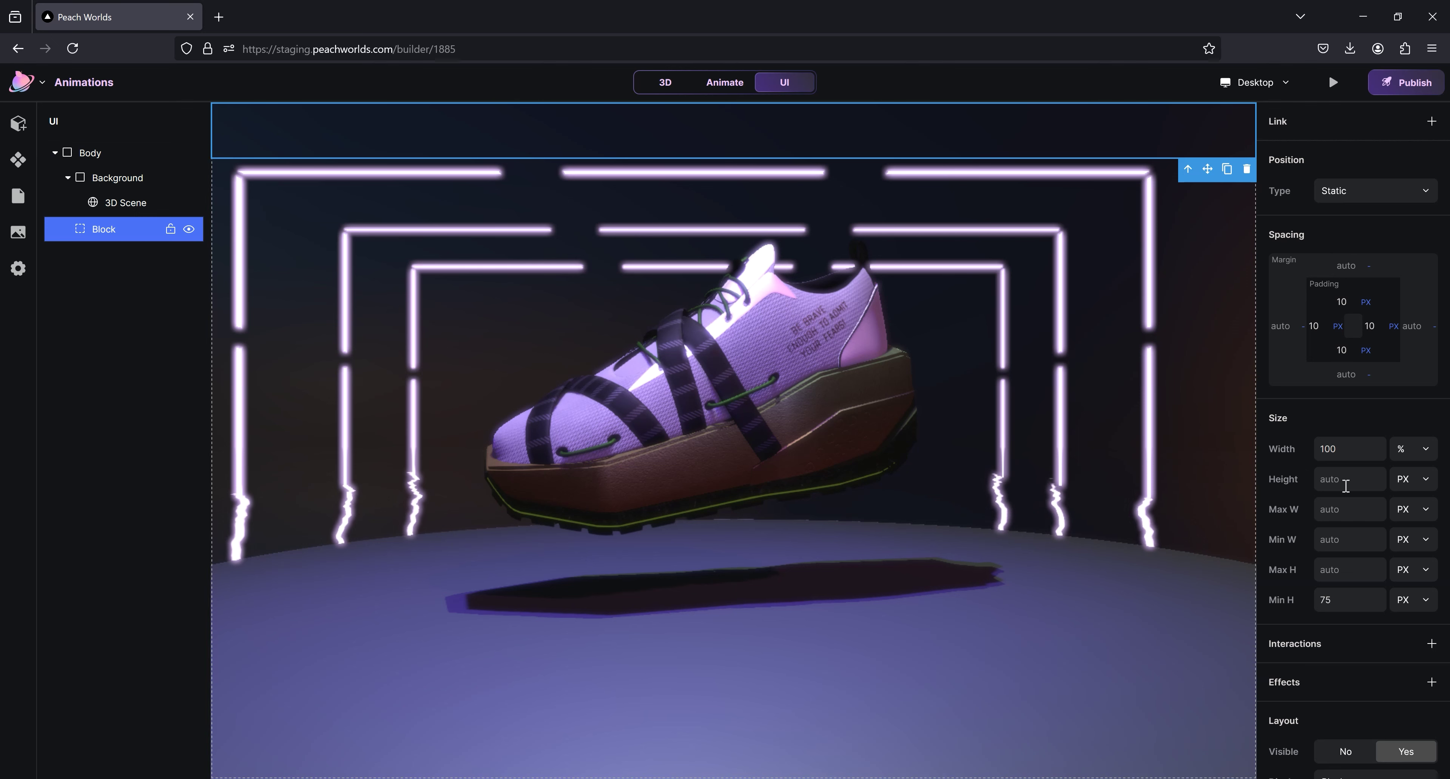
click(1359, 487)
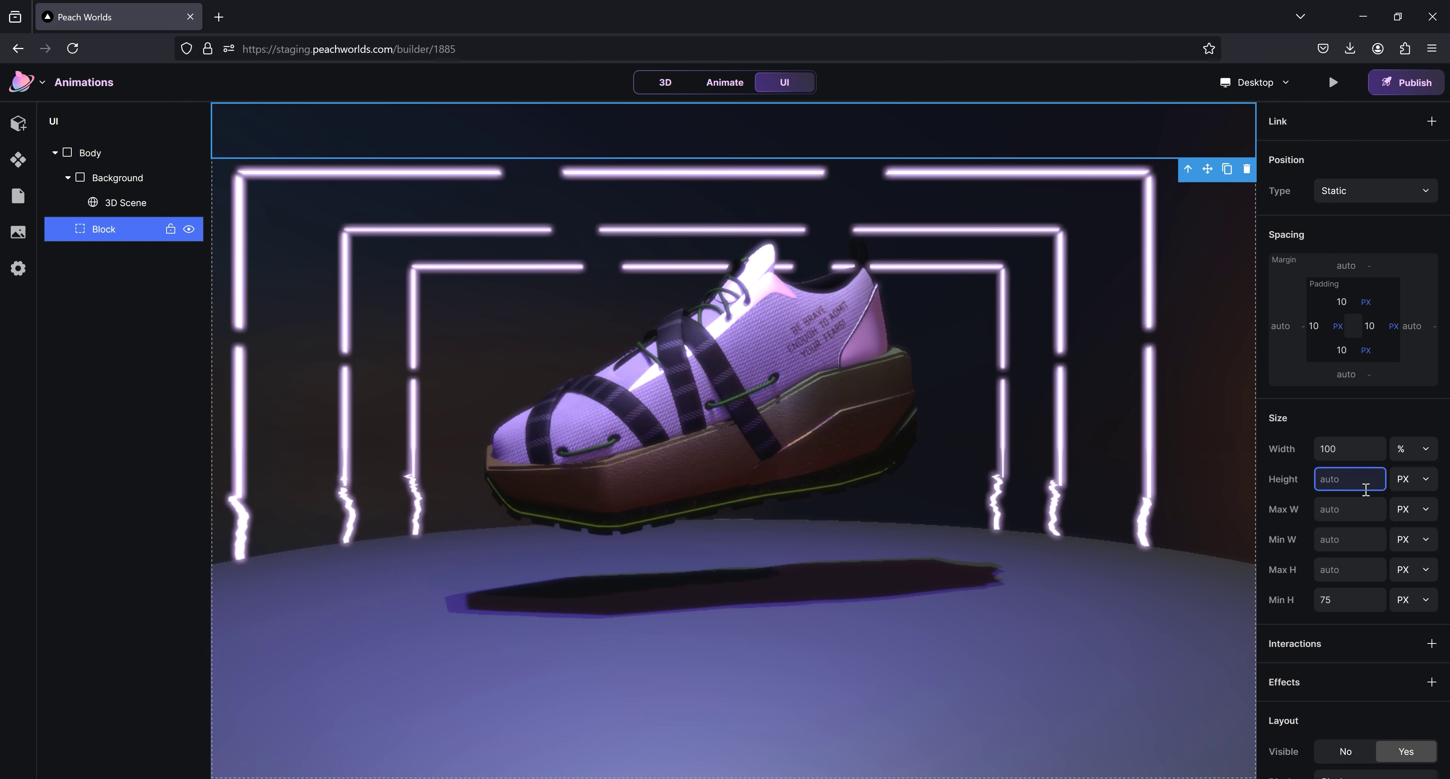
key(Return)
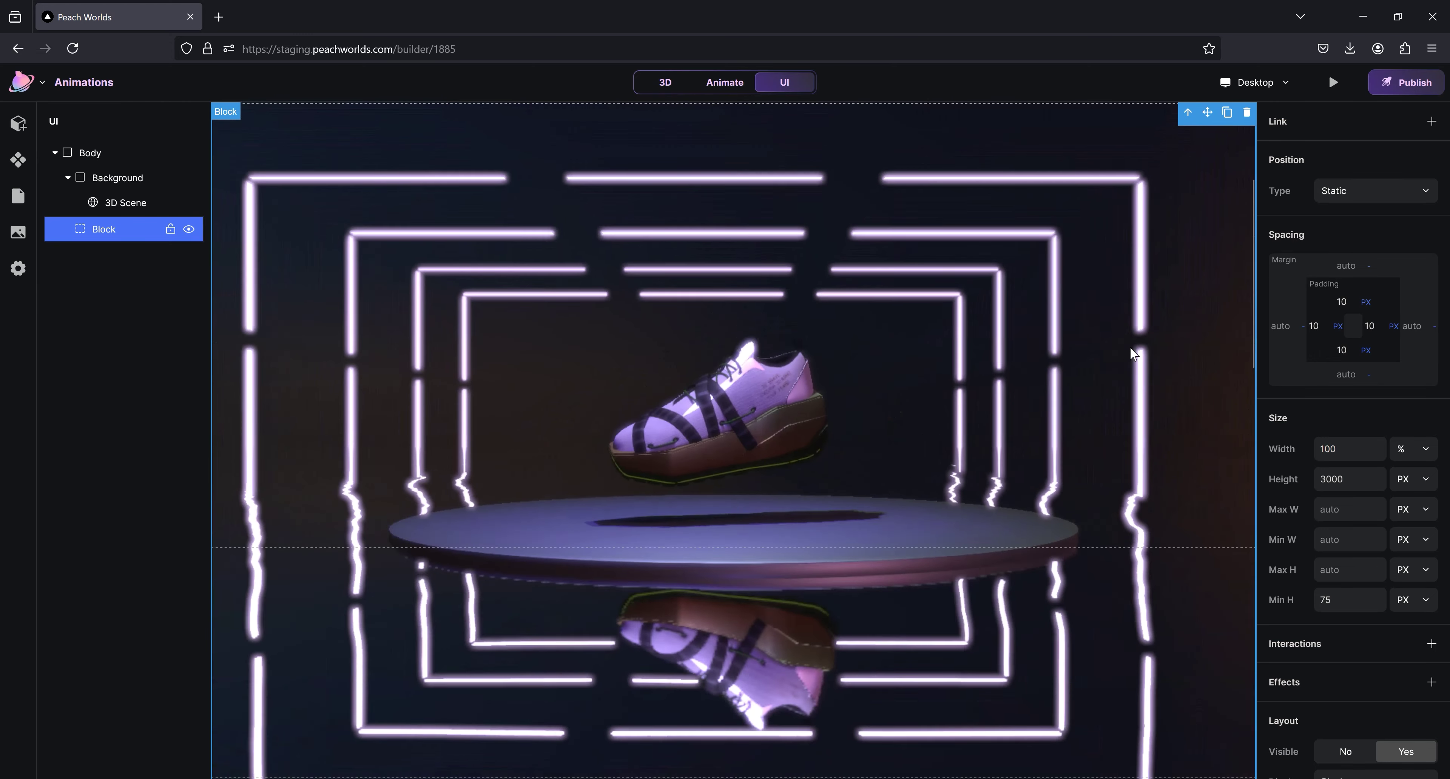
- Scroll the page to check the camera animation, open the preview and return to the builder
scroll(1129, 347, down, 8)
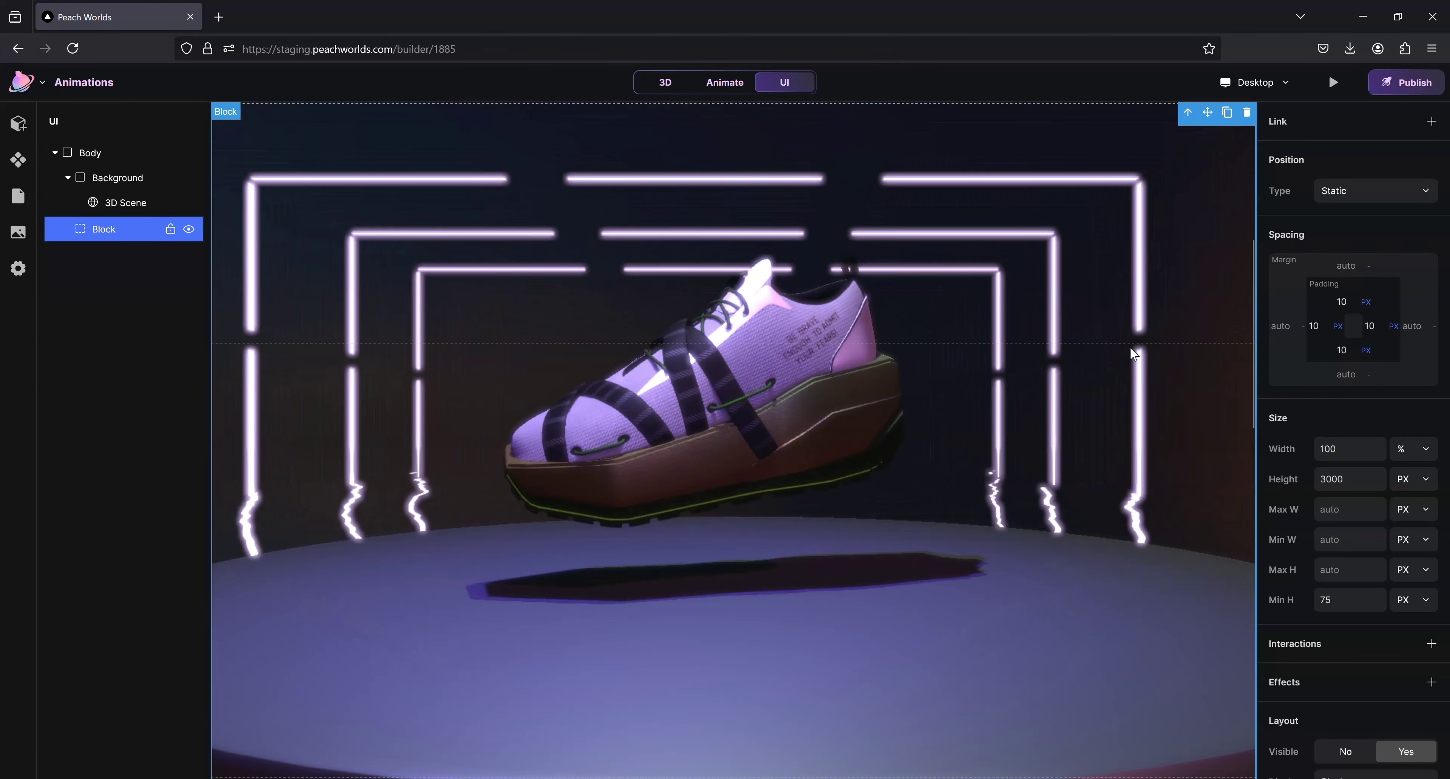
scroll(1129, 346, up, 5)
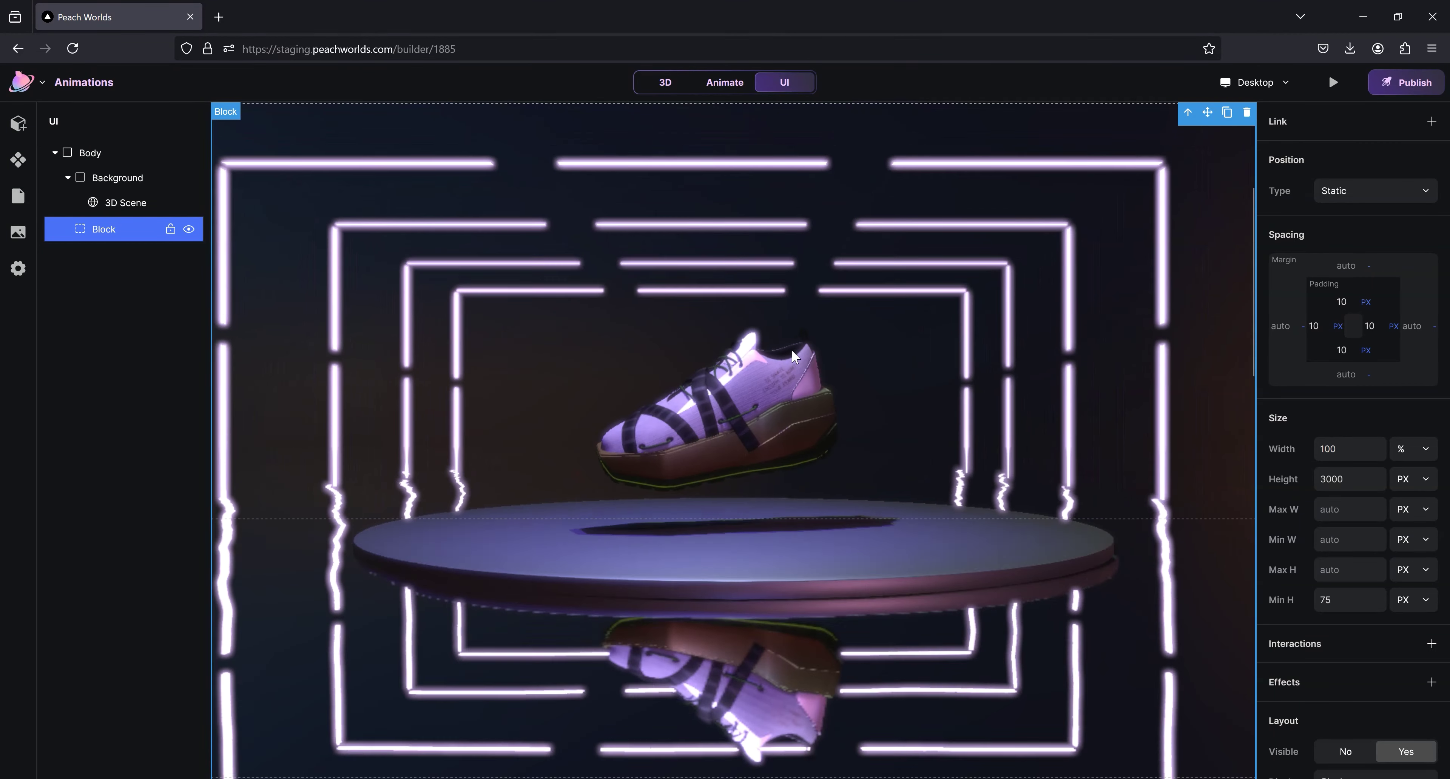
key(Delete)
key(ctrl+z)
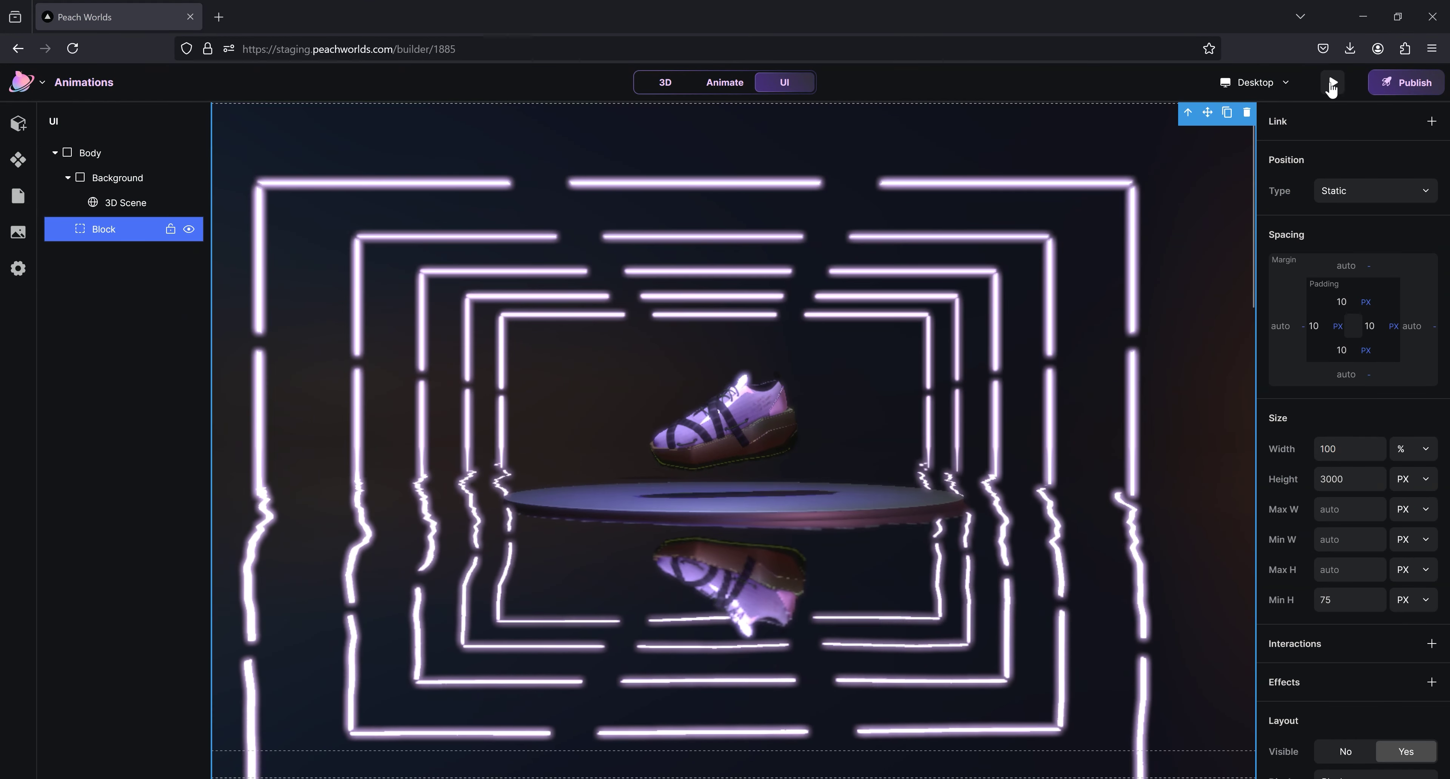
click(1335, 84)
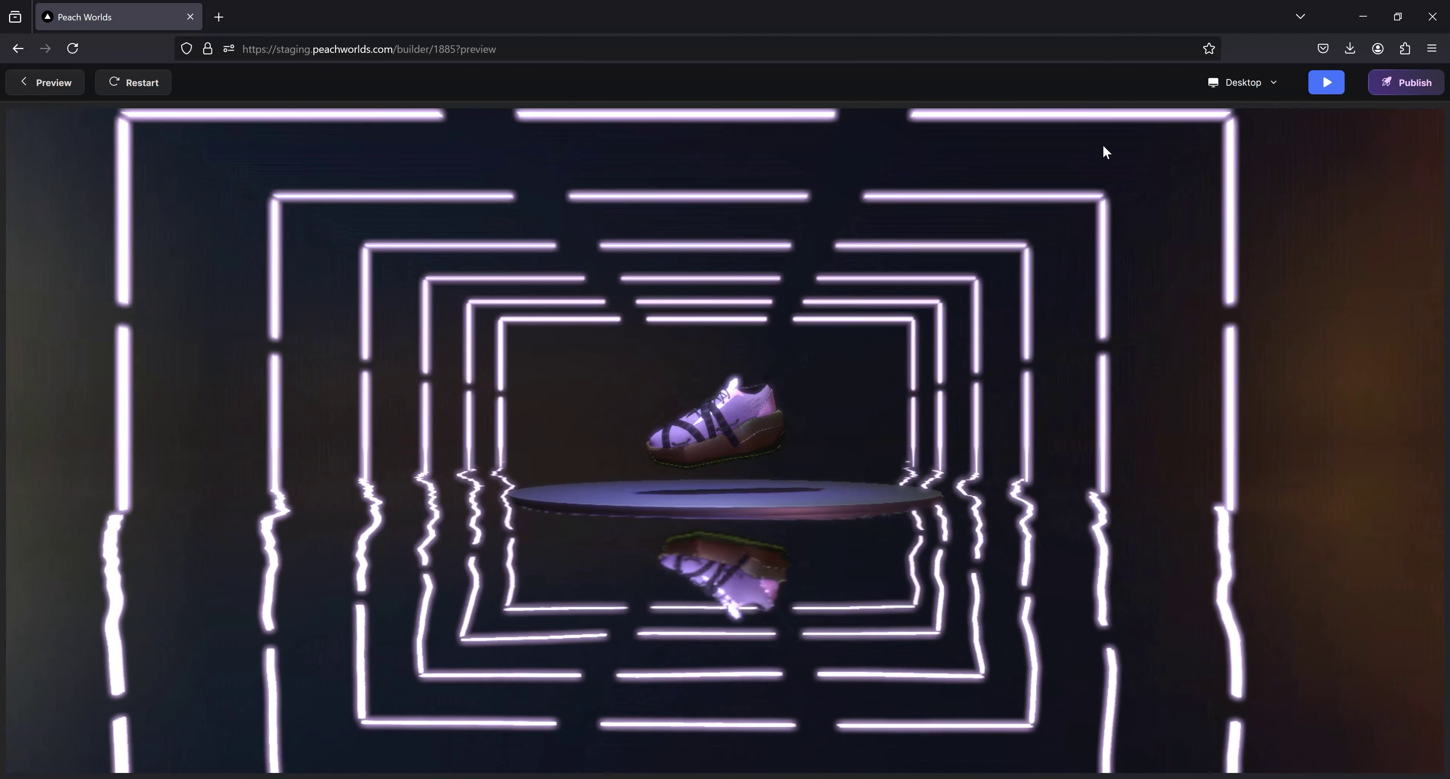
click(43, 87)
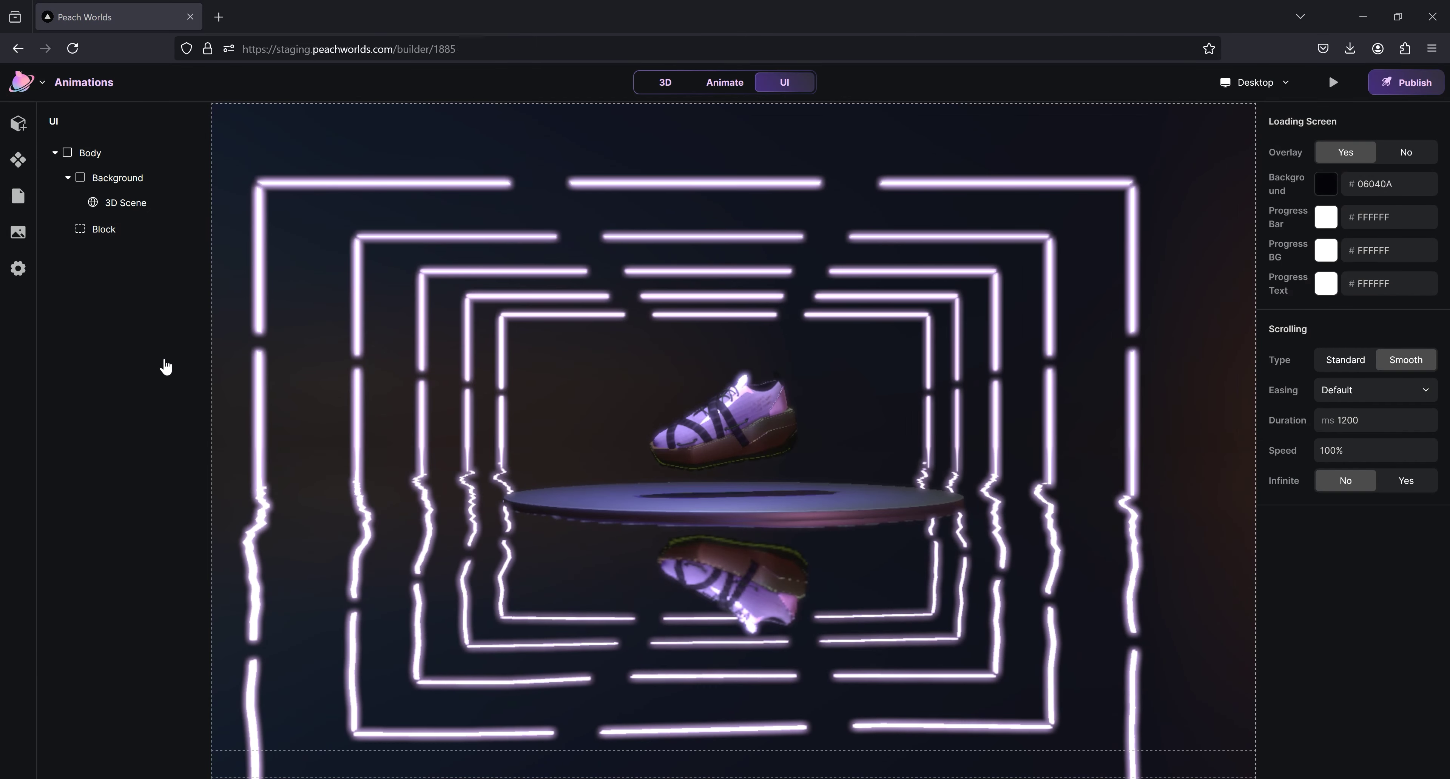
- Record the Nike shoe's current position and rotation as keyframes at 30% page scroll in the animation timeline
click(723, 84)
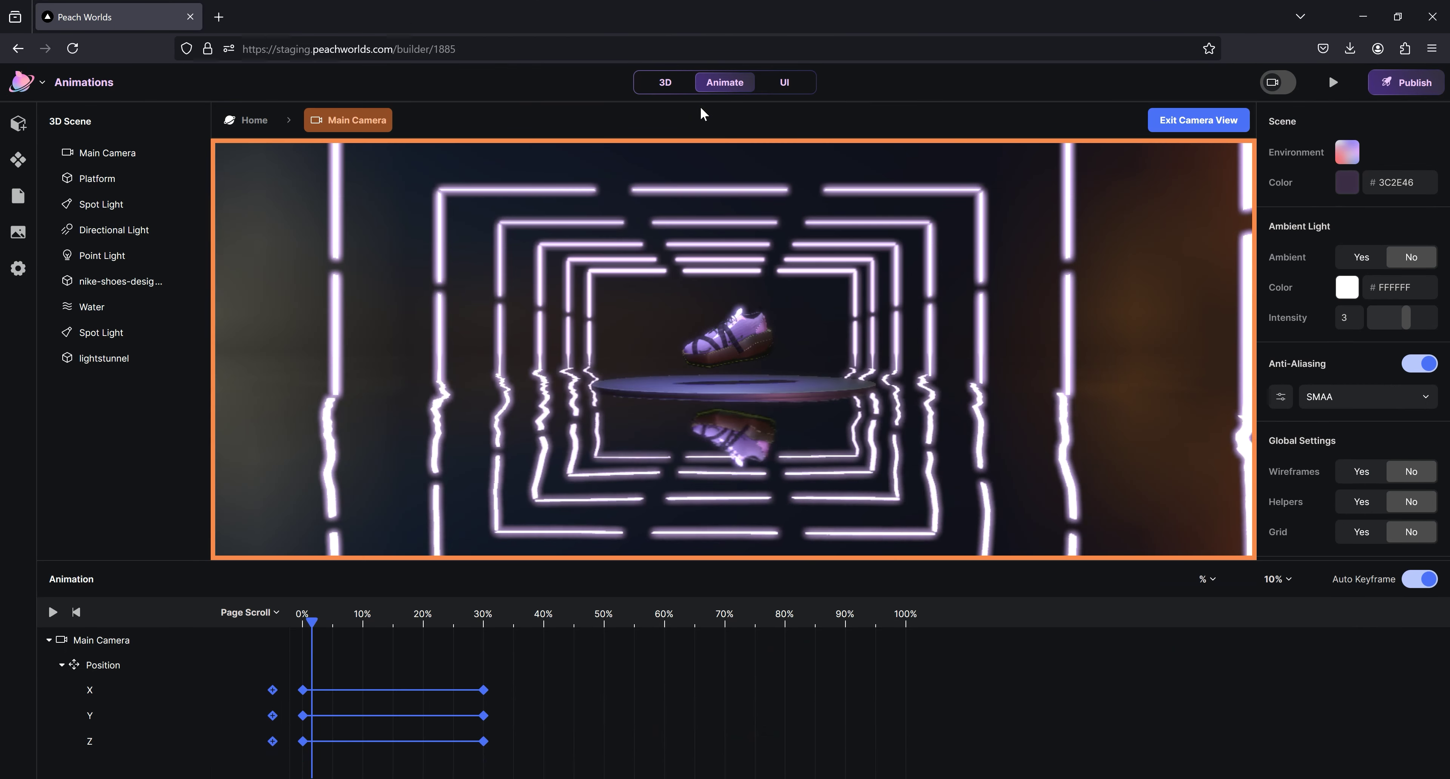
drag(316, 621, 485, 620)
click(843, 324)
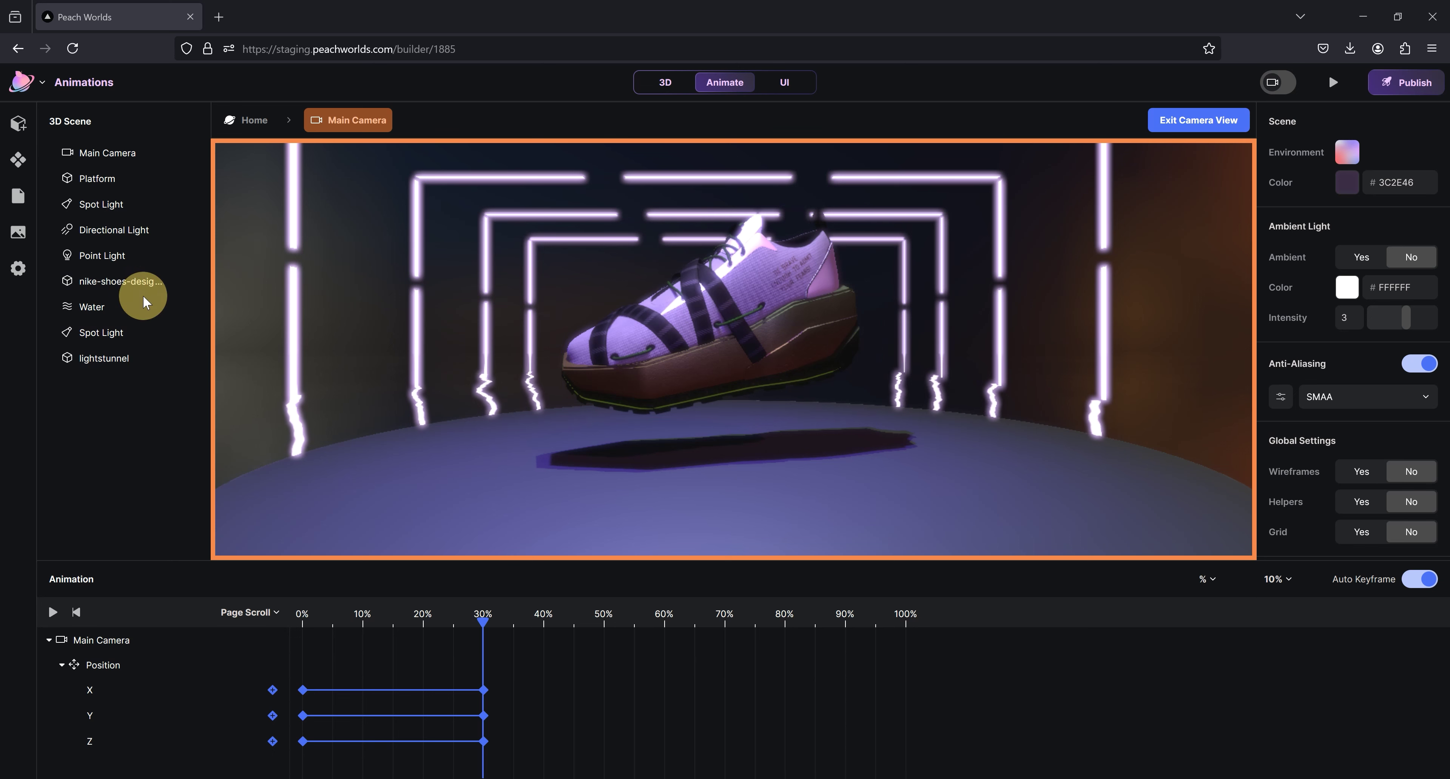
click(179, 283)
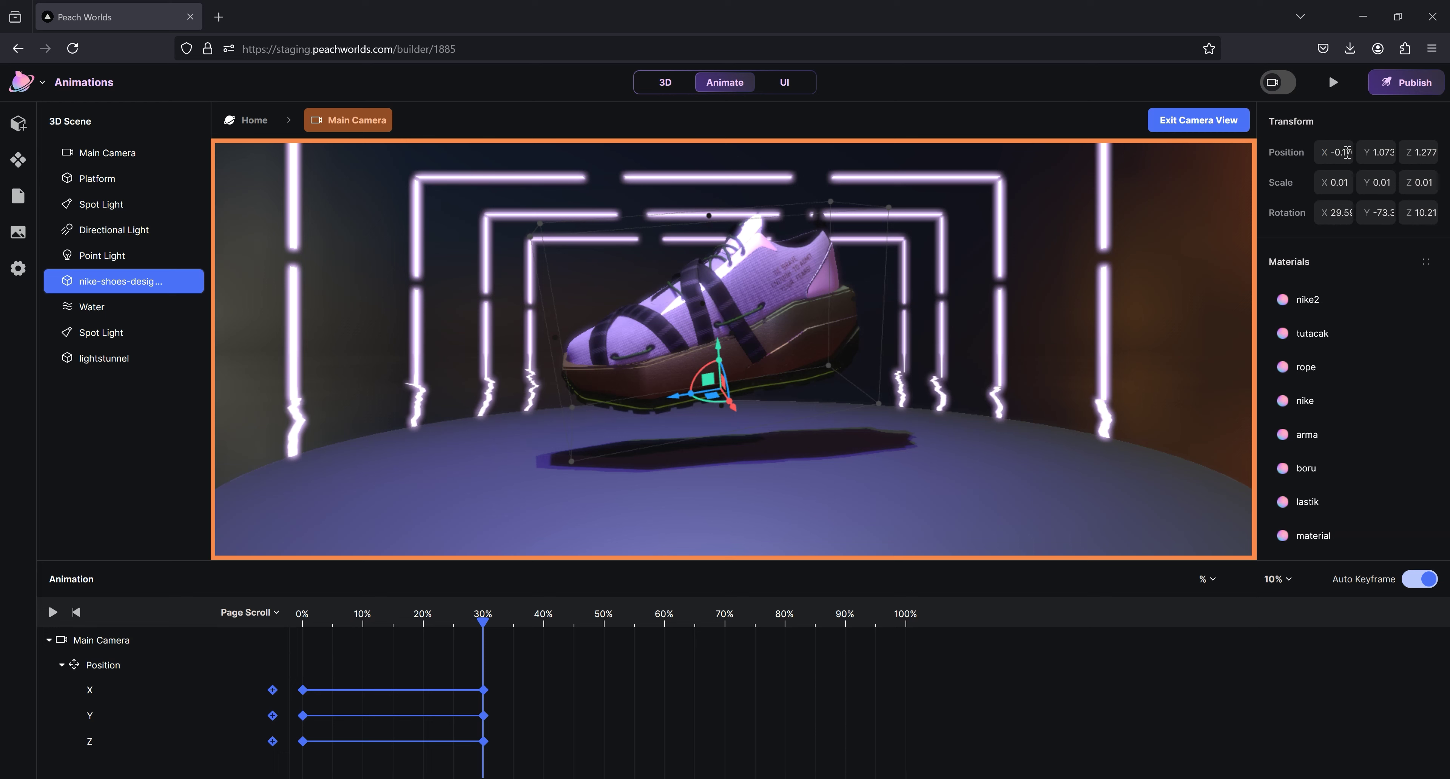
click(1381, 159)
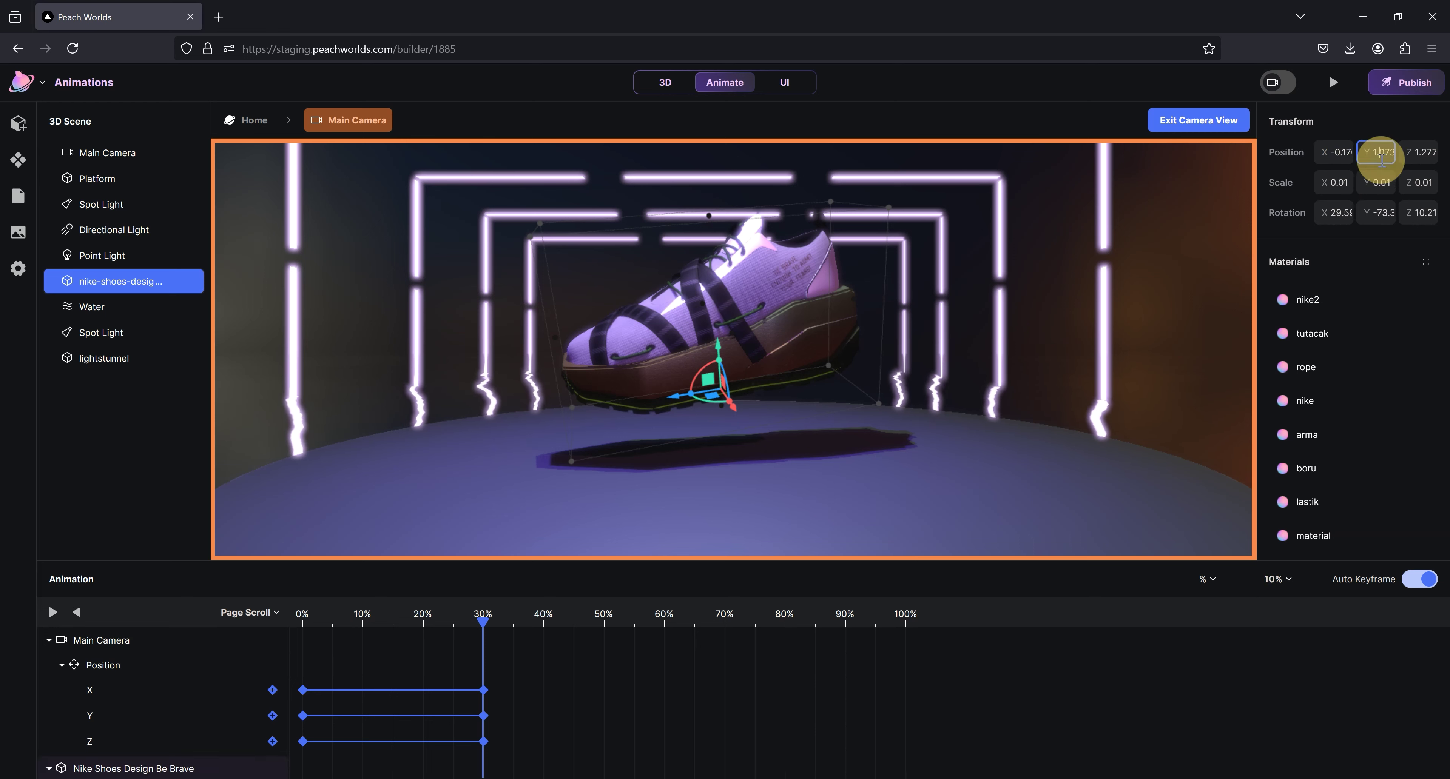
click(1359, 263)
- Enlarge the animation timeline area to show the shoe's position and rotation tracks
scroll(245, 696, down, 2)
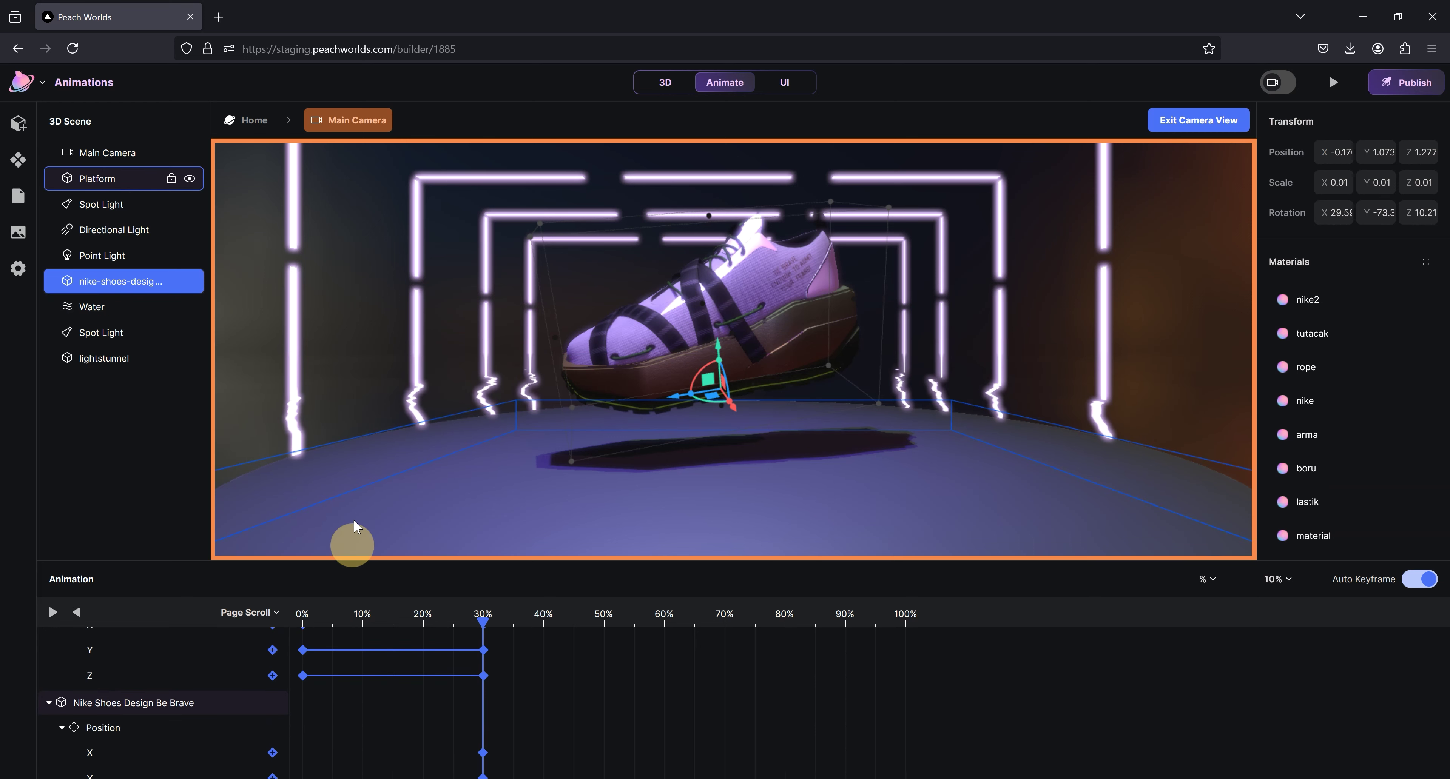
drag(353, 521, 359, 460)
click(447, 675)
scroll(447, 675, down, 1)
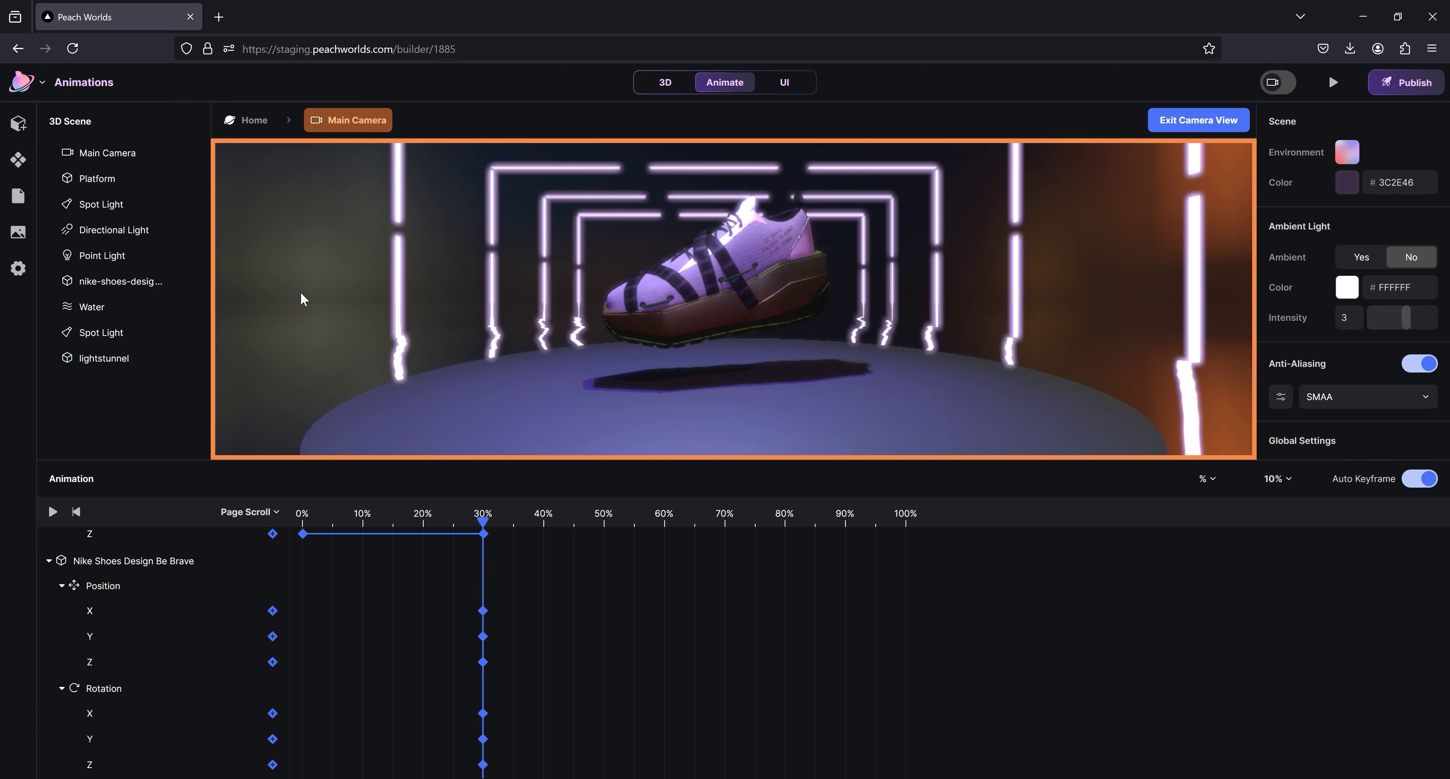
- Move the timeline playhead to 10% page scroll and hide the Platform object
drag(483, 523, 362, 543)
click(692, 385)
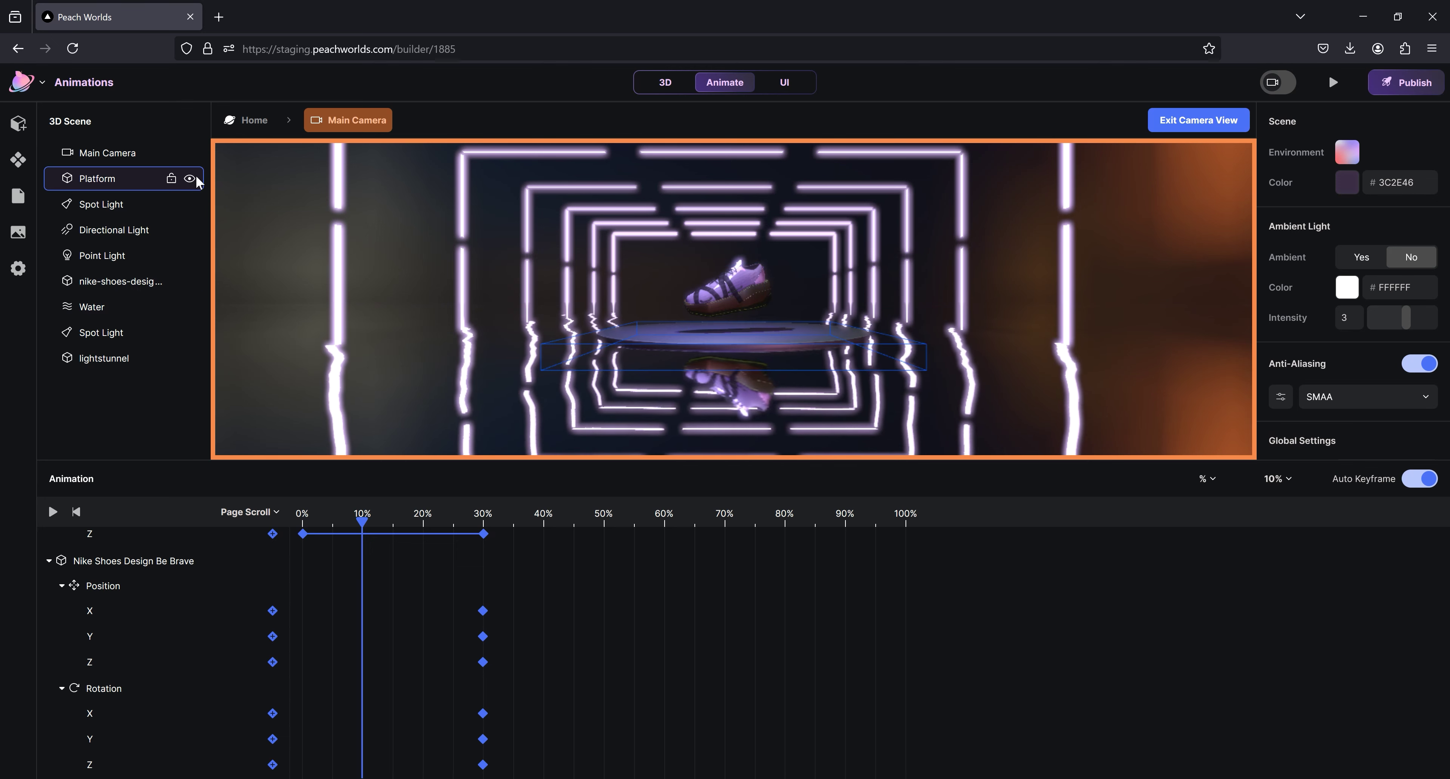
click(191, 179)
click(937, 369)
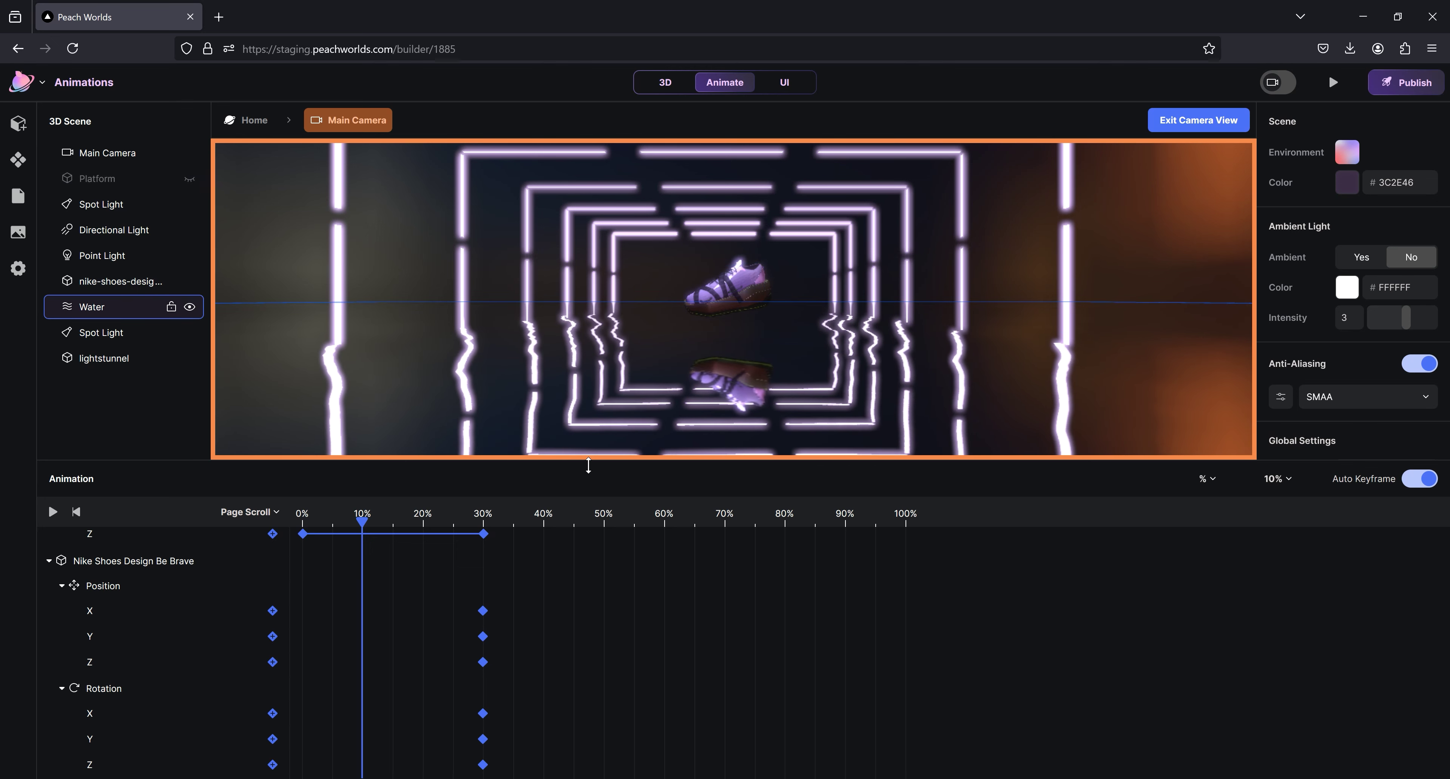
- Lower the shoe below the water to about Y -2.53 and rotate it, recording both as keyframes at 10% page scroll
click(718, 288)
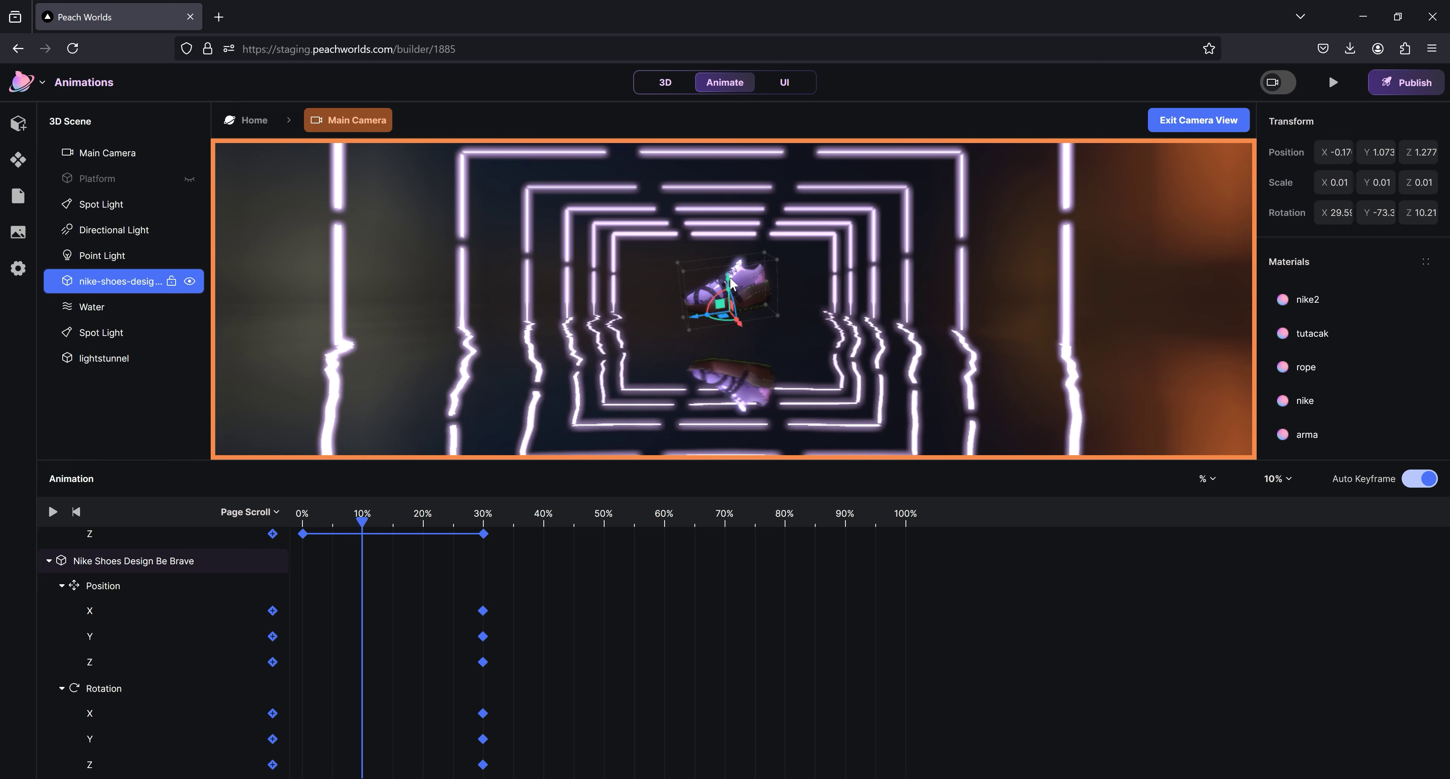
drag(730, 285, 736, 364)
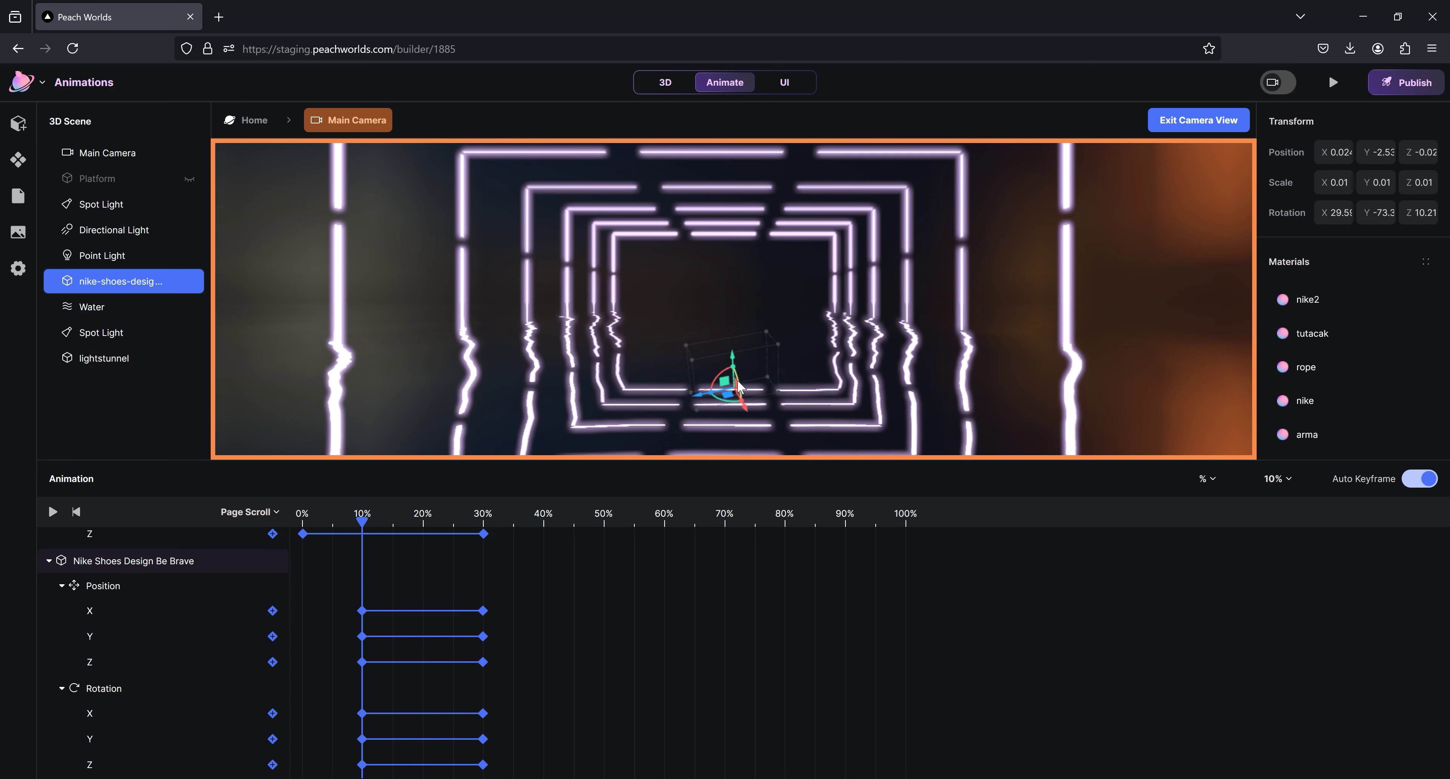
drag(738, 387, 712, 398)
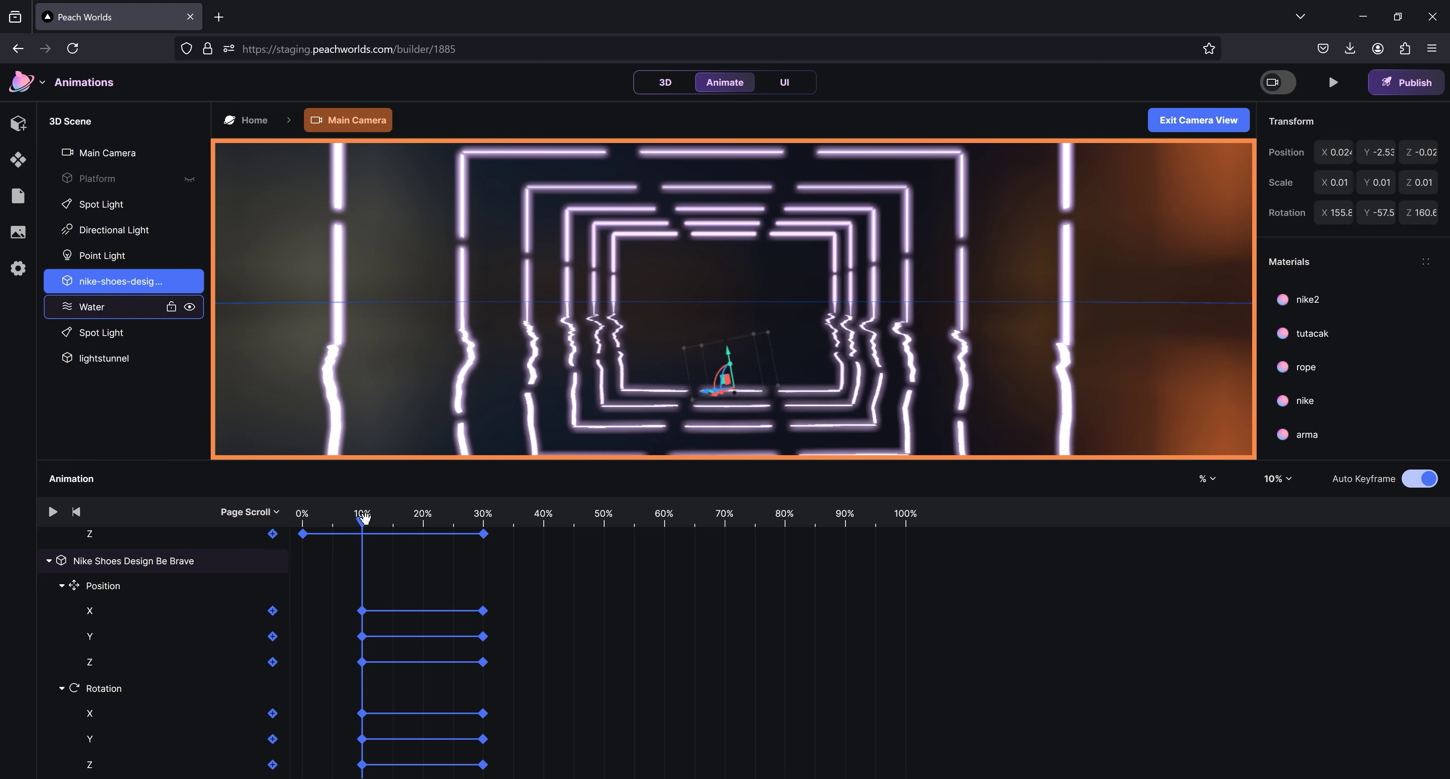
- Scrub the shoe animation from 10% to 30% page scroll and open the page preview
drag(364, 517, 485, 515)
click(1333, 83)
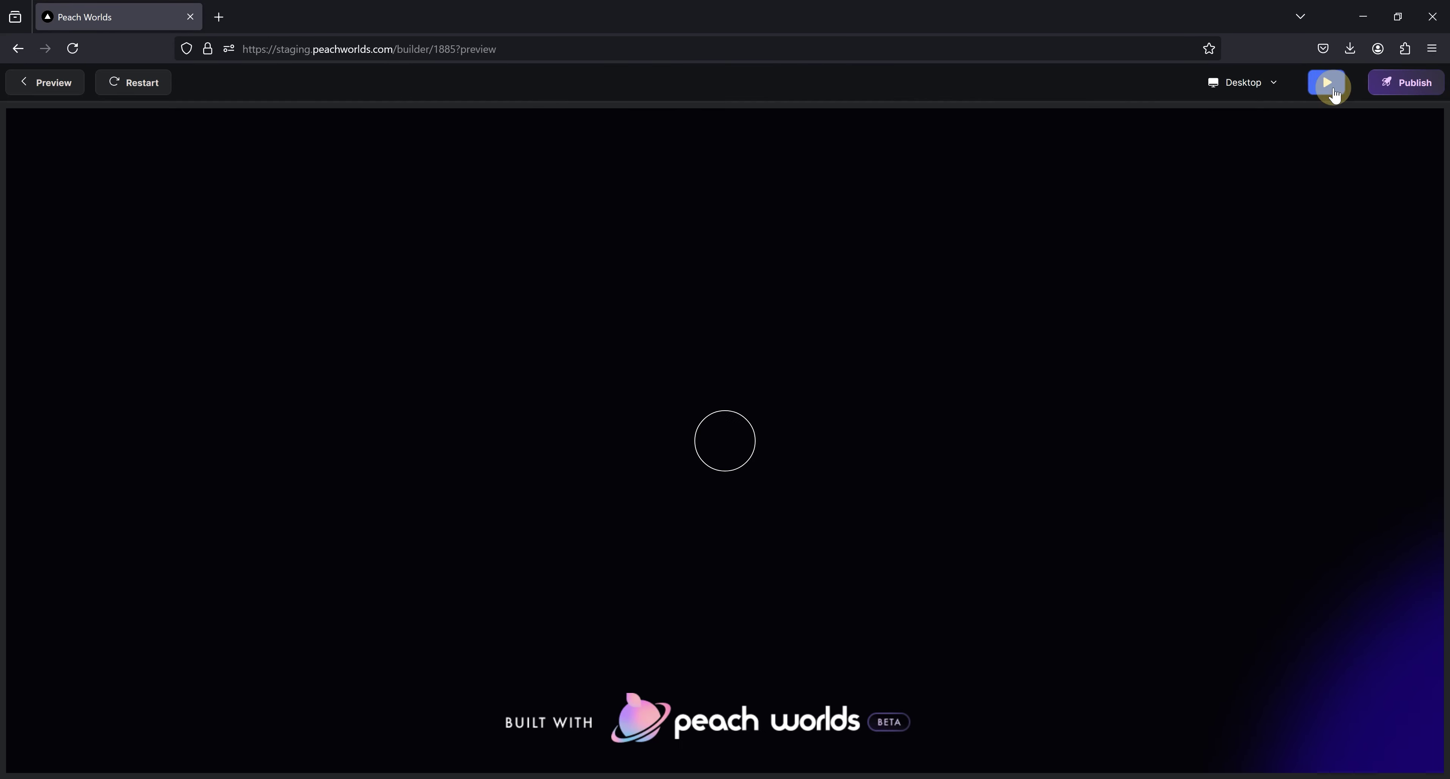